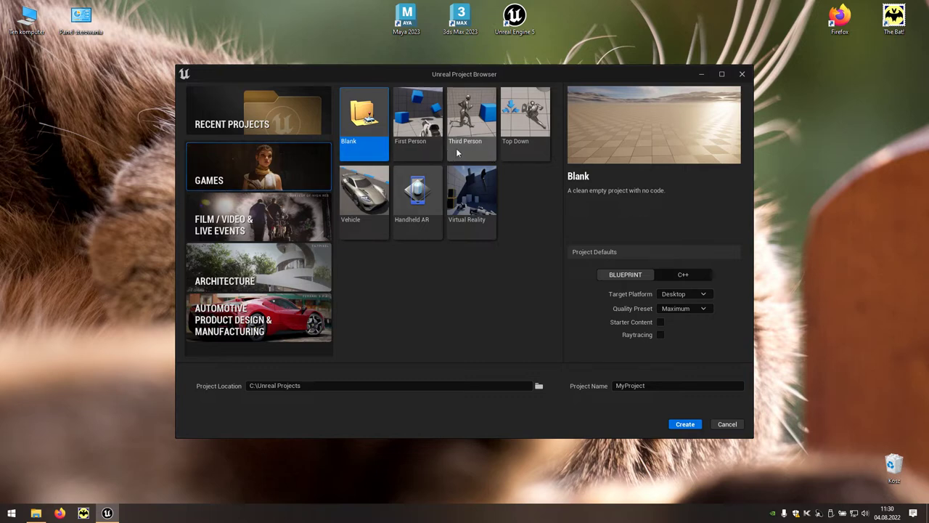
# - Create a new project from the Third Person template, renamed EndlessRunner
pyautogui.click(477, 152)
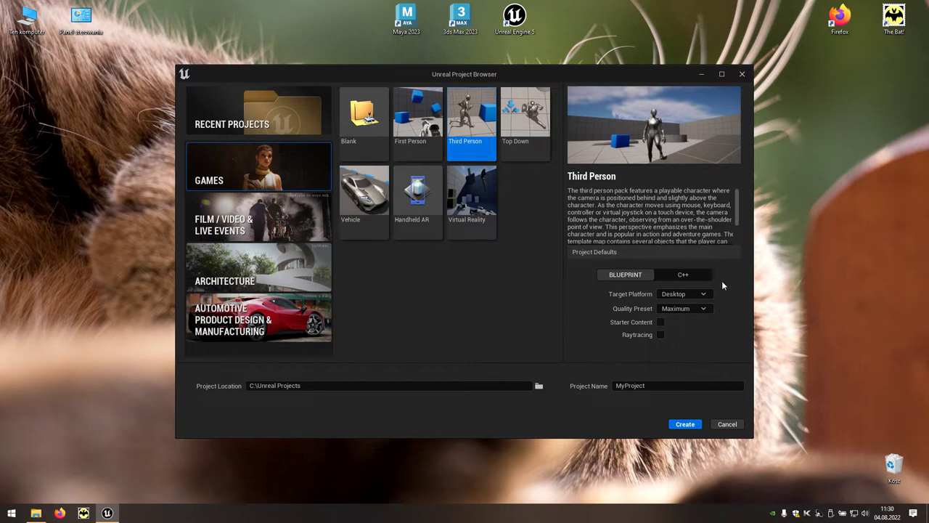
pyautogui.moveTo(665, 385); pyautogui.dragTo(604, 386)
pyautogui.write('EndlessRunner')
pyautogui.click(675, 429)
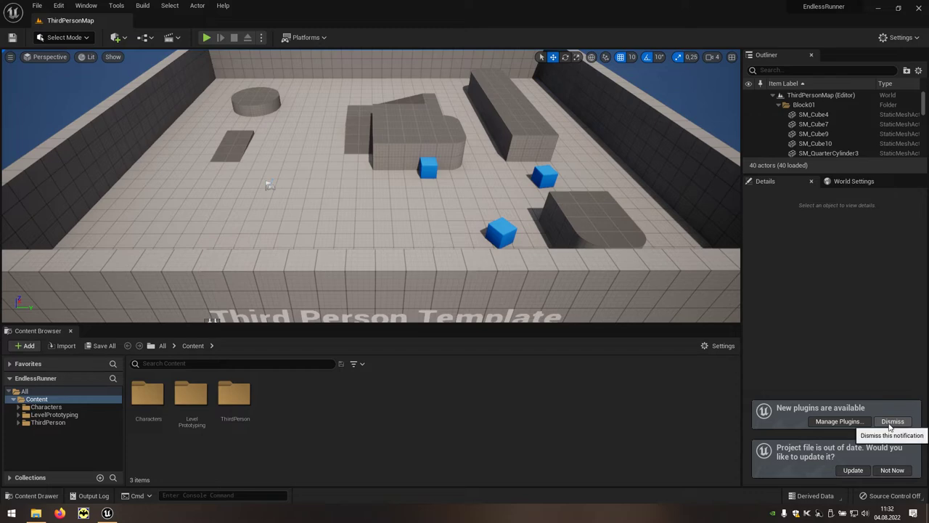
# - Dismiss the plugins notice, update the project file, then playtest walking with WASD and jumping with Space
pyautogui.click(893, 421)
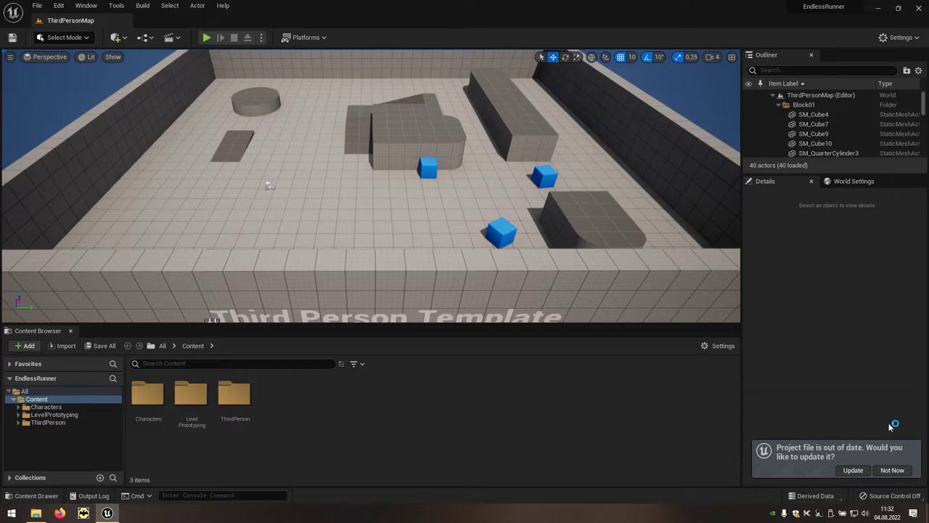
pyautogui.click(854, 471)
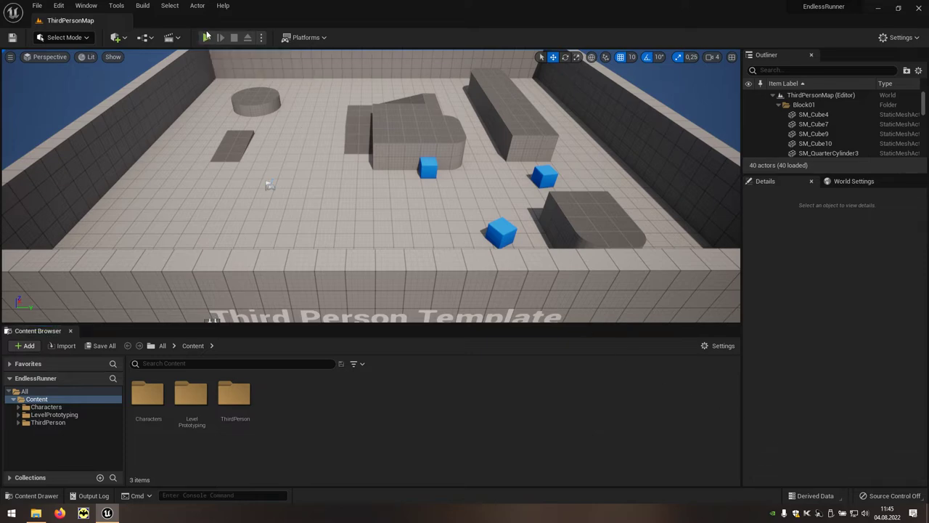
pyautogui.click(207, 38)
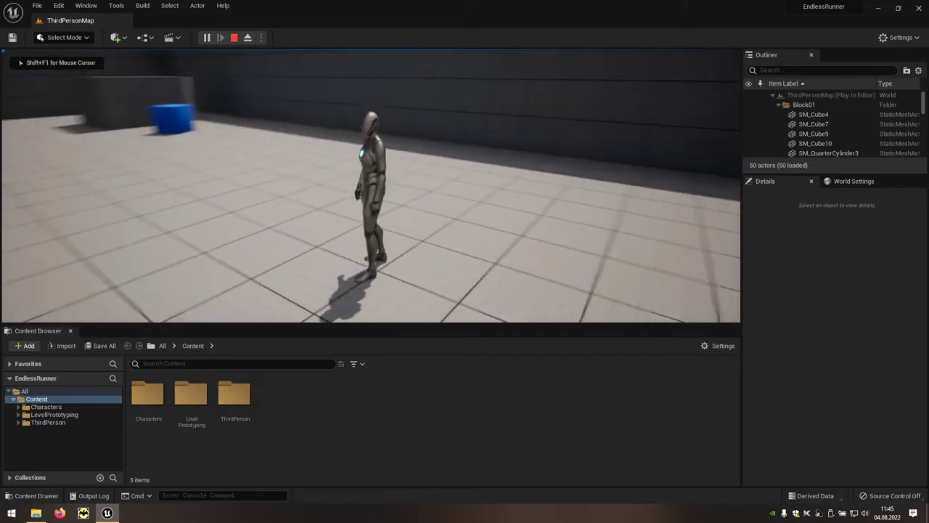
pyautogui.press('w')
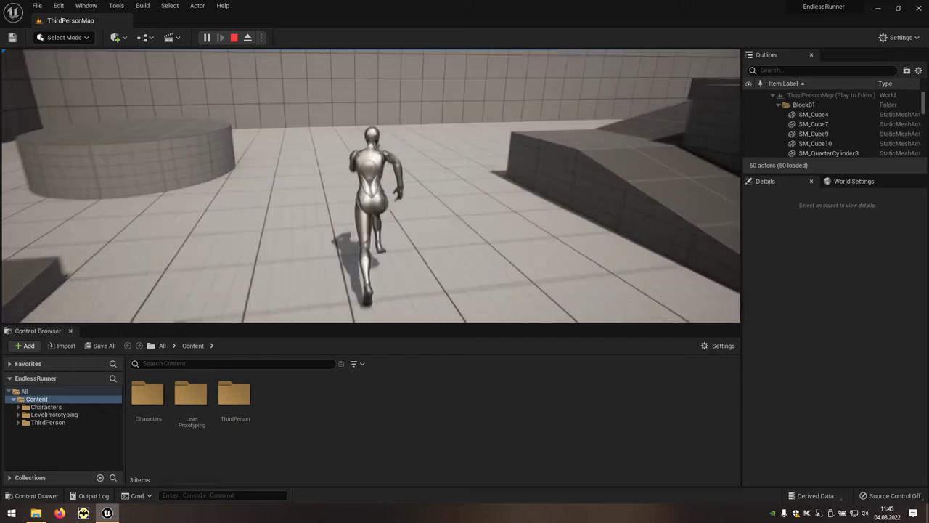
pyautogui.press('s')
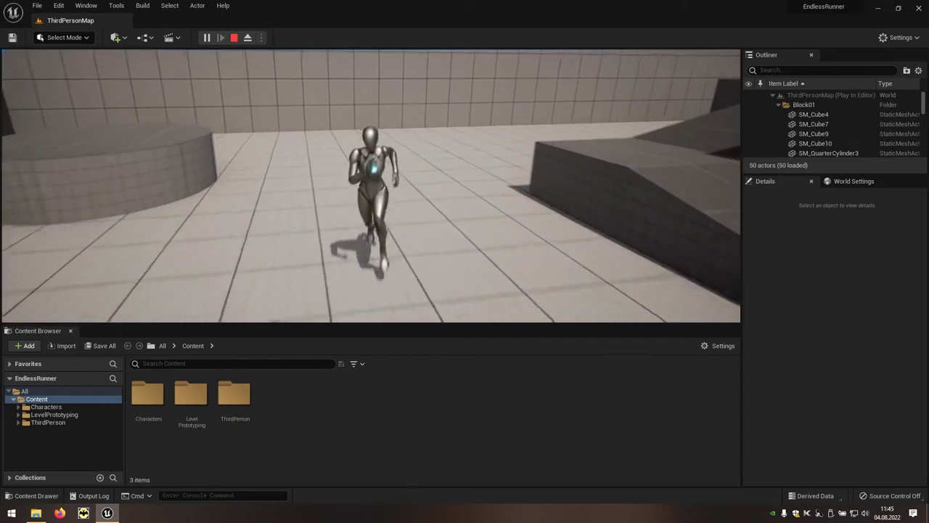
pyautogui.press('a')
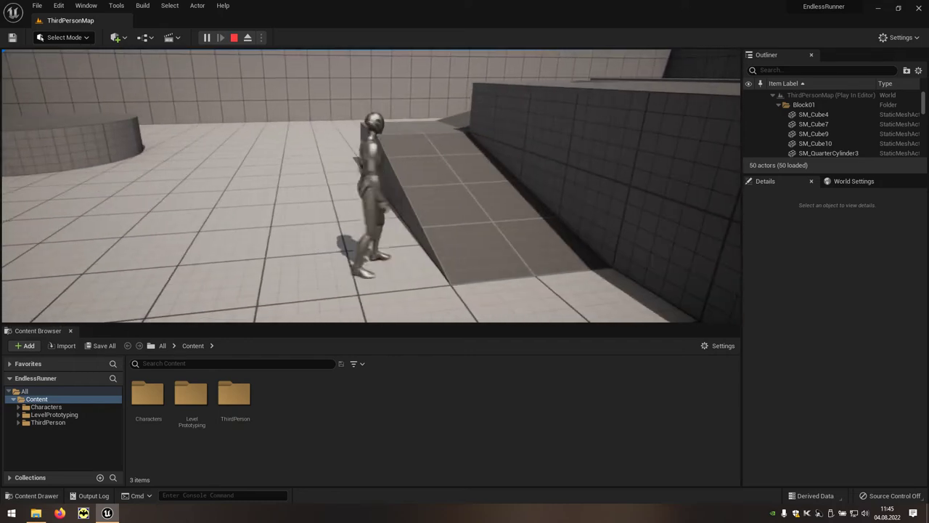
pyautogui.press('d')
pyautogui.press('space')
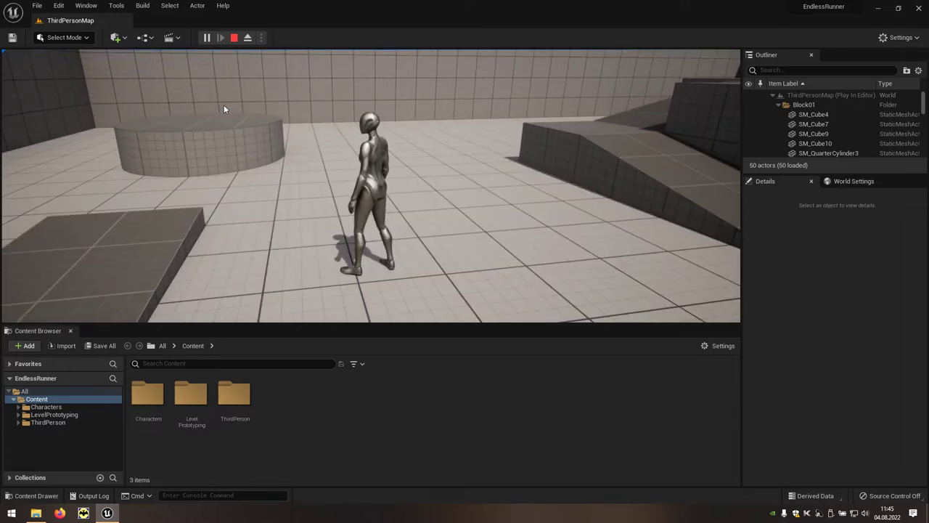
pyautogui.press('Escape')
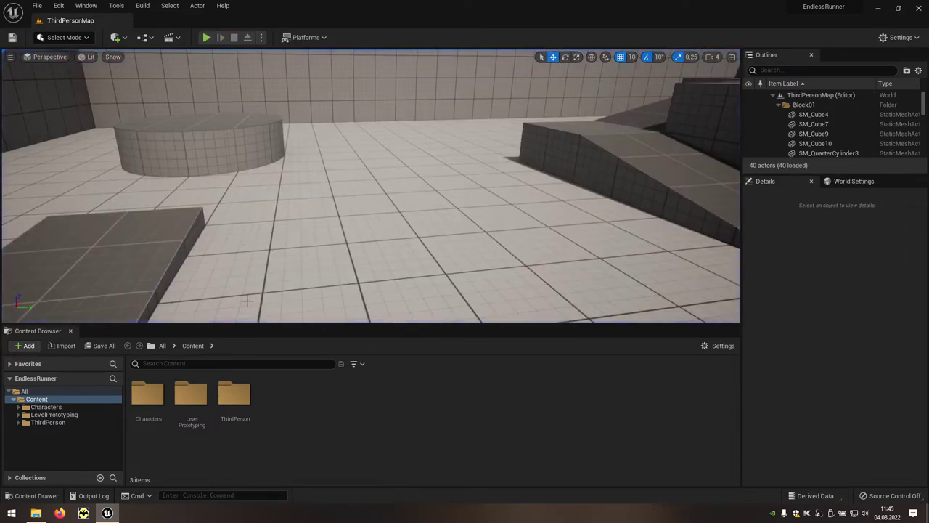
# - Open BP_ThirdPersonCharacter from ThirdPerson/Blueprints and show its 3D component viewport
pyautogui.doubleClick(233, 430)
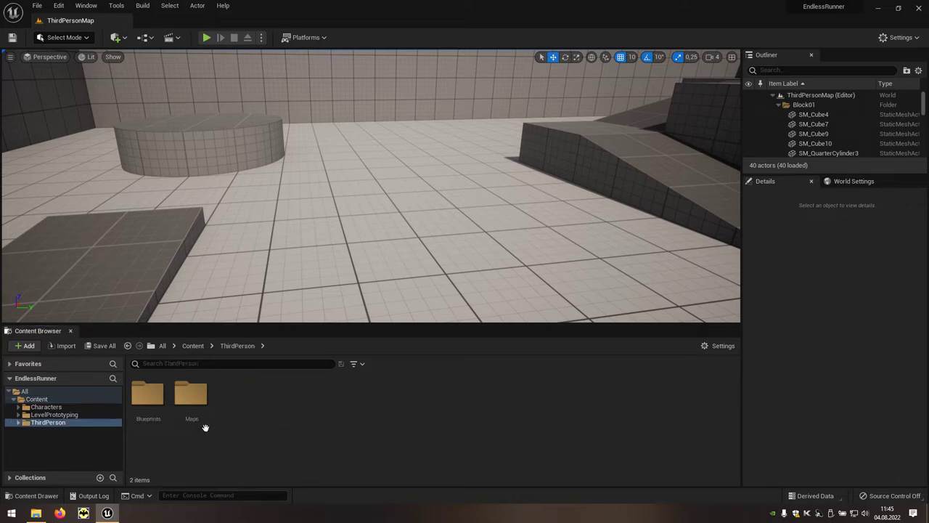
pyautogui.doubleClick(150, 427)
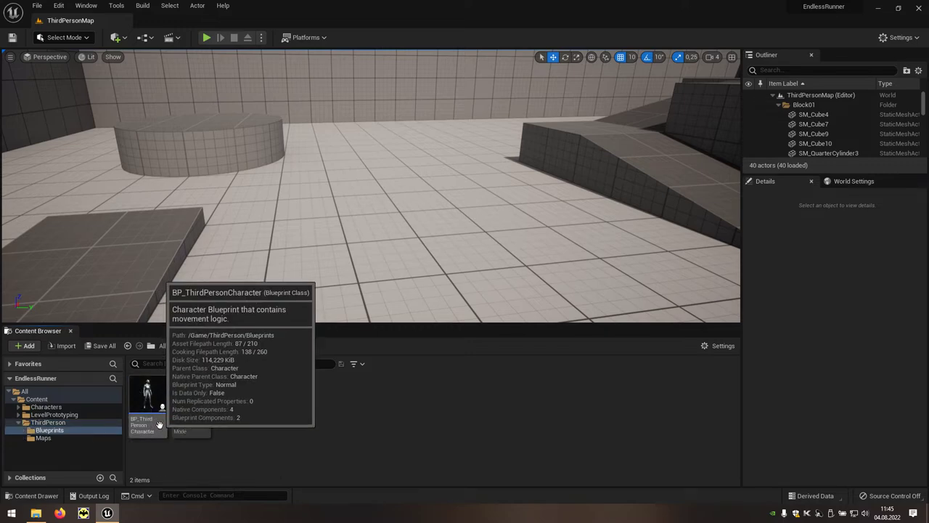
pyautogui.doubleClick(156, 425)
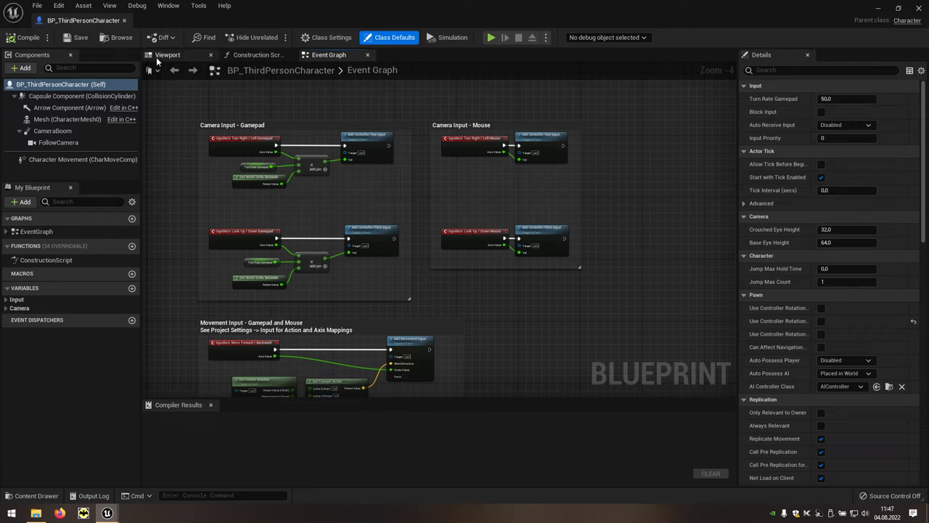
pyautogui.click(185, 55)
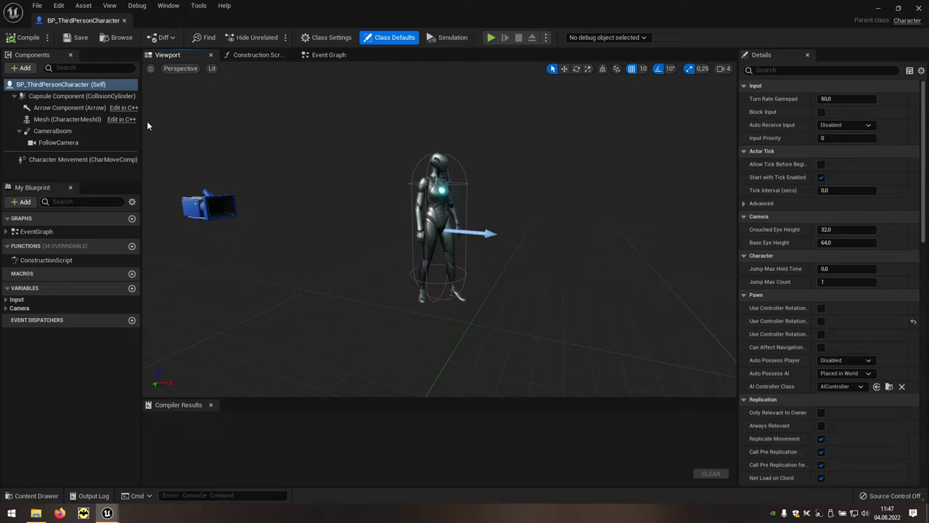
# - Review the character's components and turn off CameraBoom's Use Pawn Control Rotation
pyautogui.click(131, 97)
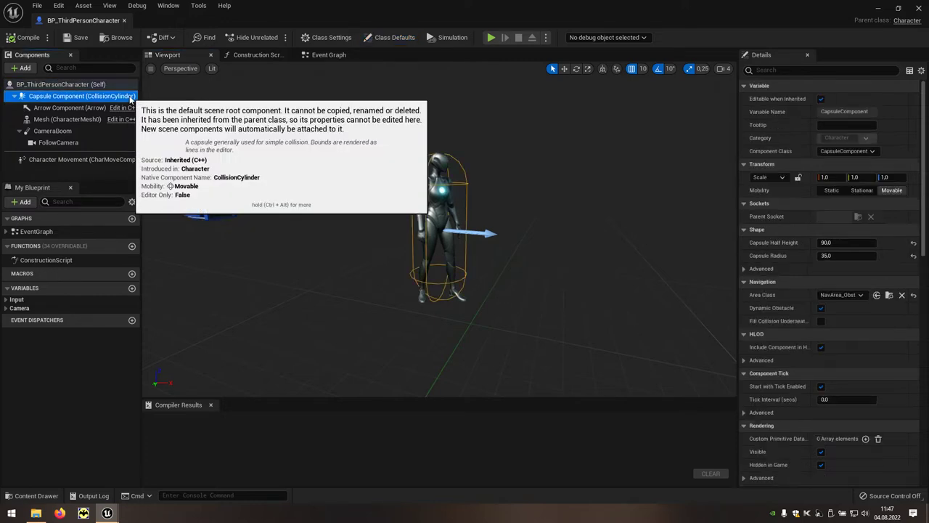
pyautogui.click(99, 120)
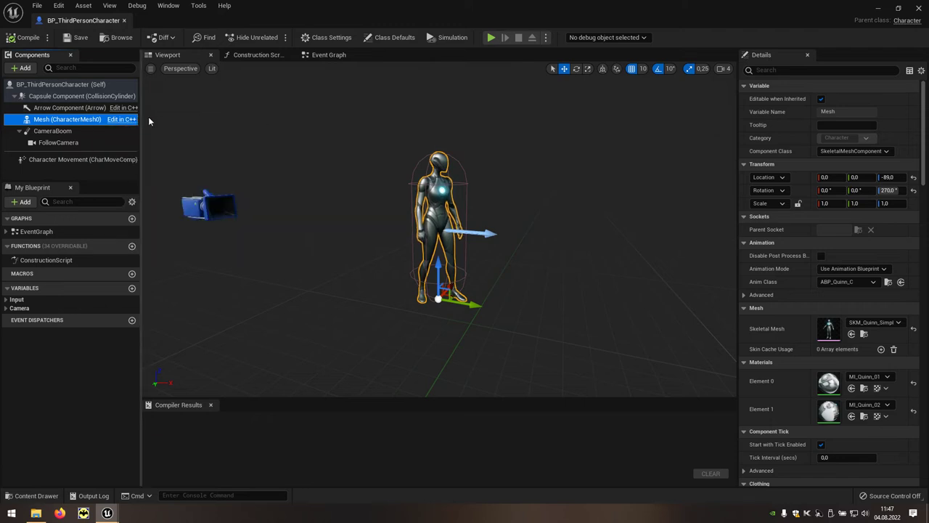
pyautogui.click(103, 143)
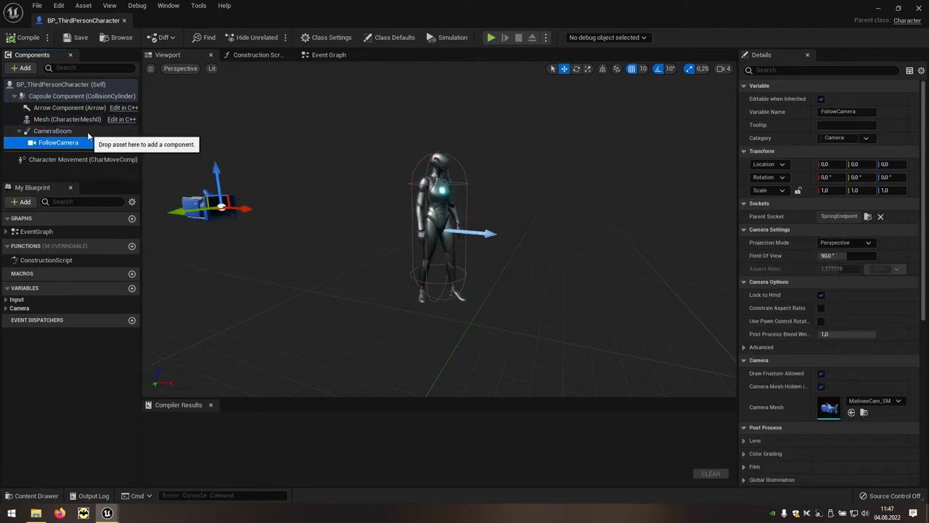
pyautogui.click(100, 135)
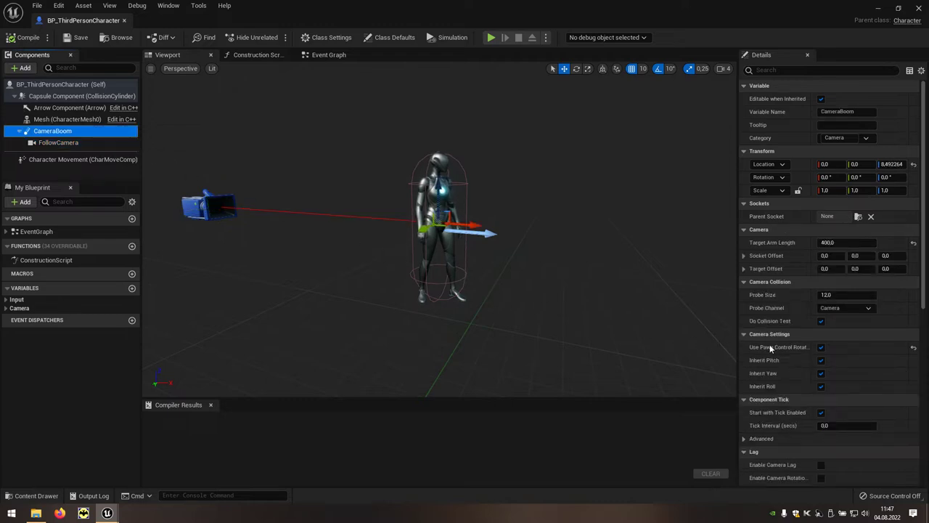
pyautogui.click(821, 349)
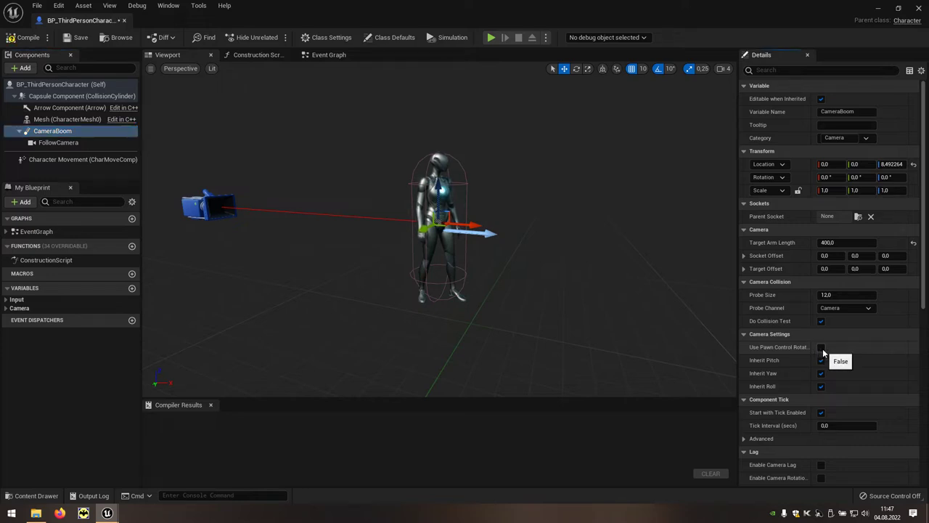
pyautogui.click(879, 10)
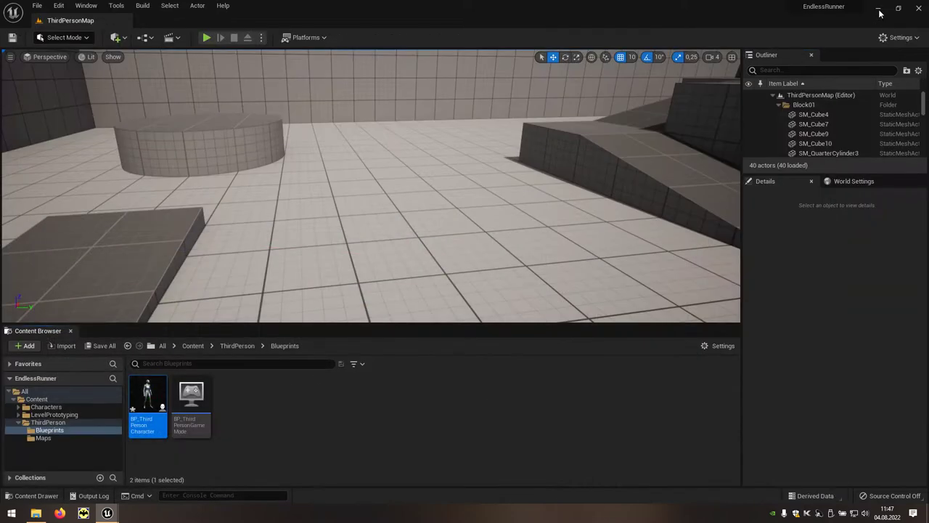
pyautogui.click(207, 38)
pyautogui.click(344, 137)
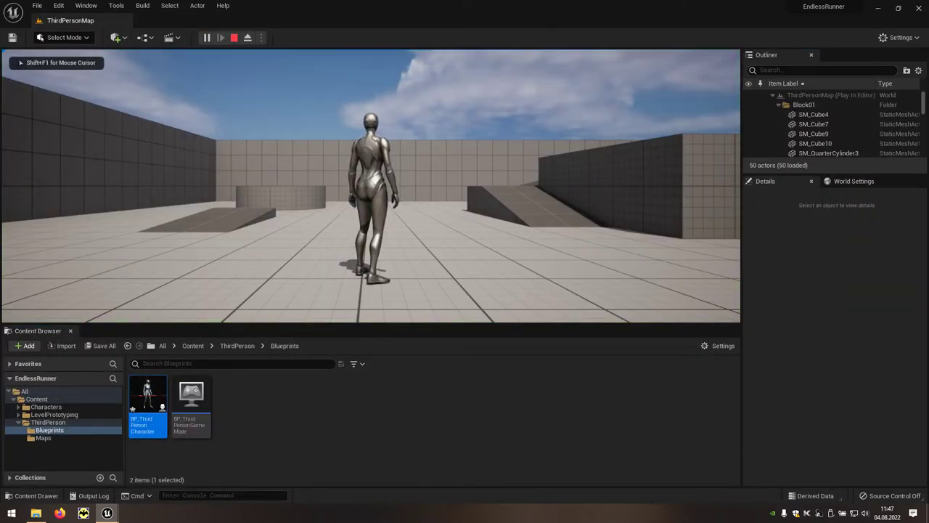
pyautogui.press('w')
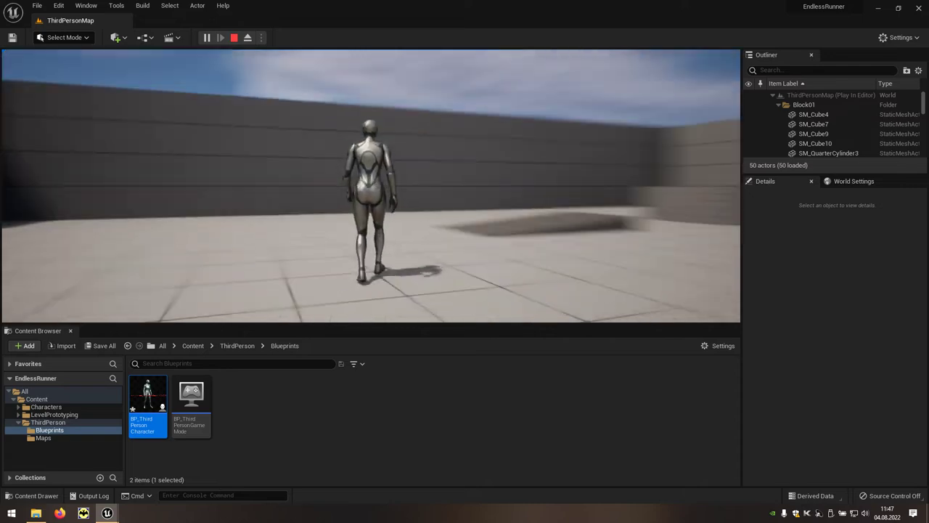
pyautogui.press('Escape')
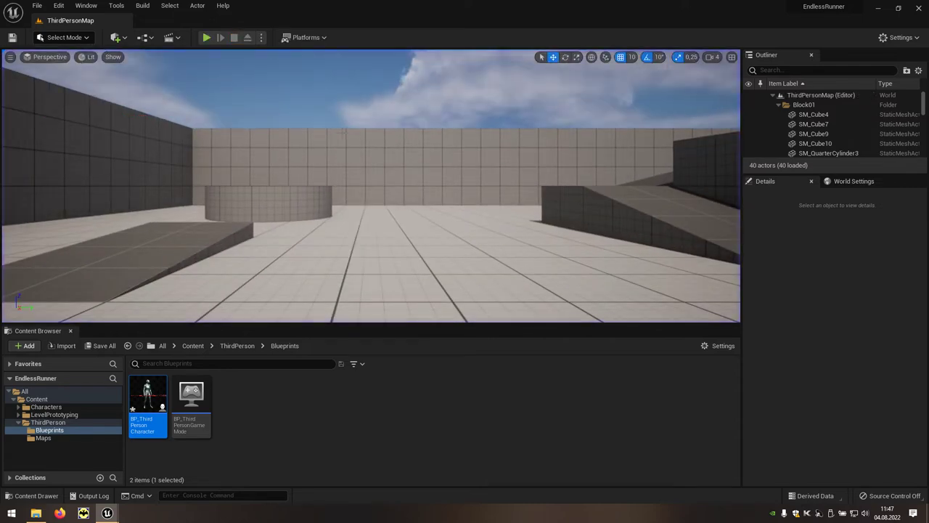
pyautogui.doubleClick(156, 398)
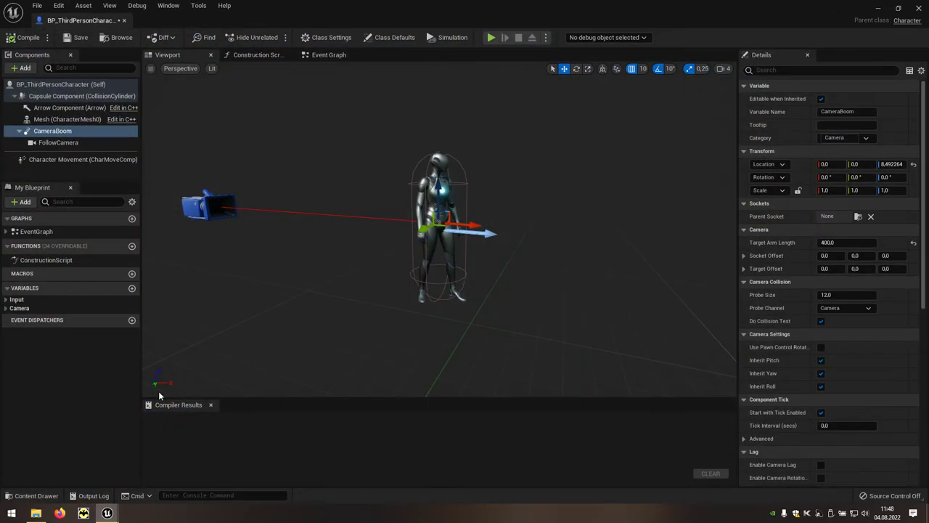
pyautogui.click(328, 58)
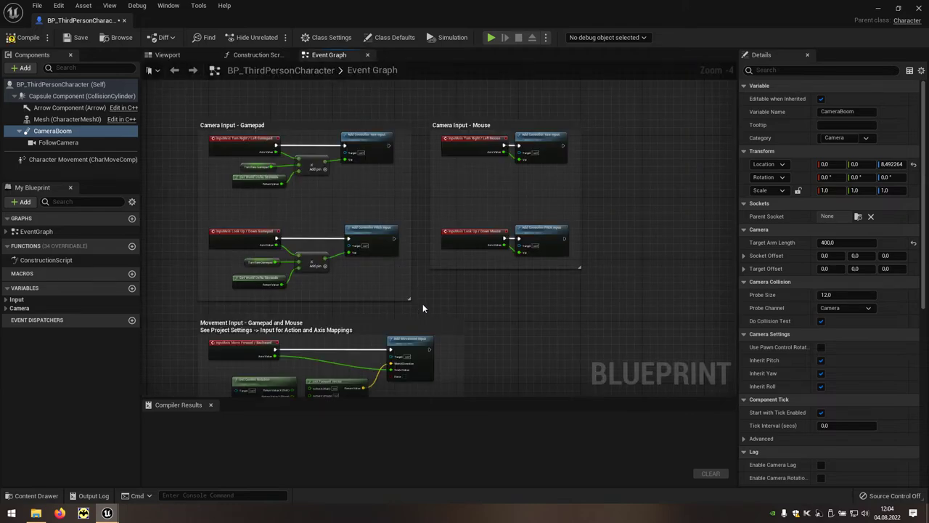
pyautogui.moveTo(423, 309); pyautogui.dragTo(515, 187, button='right')
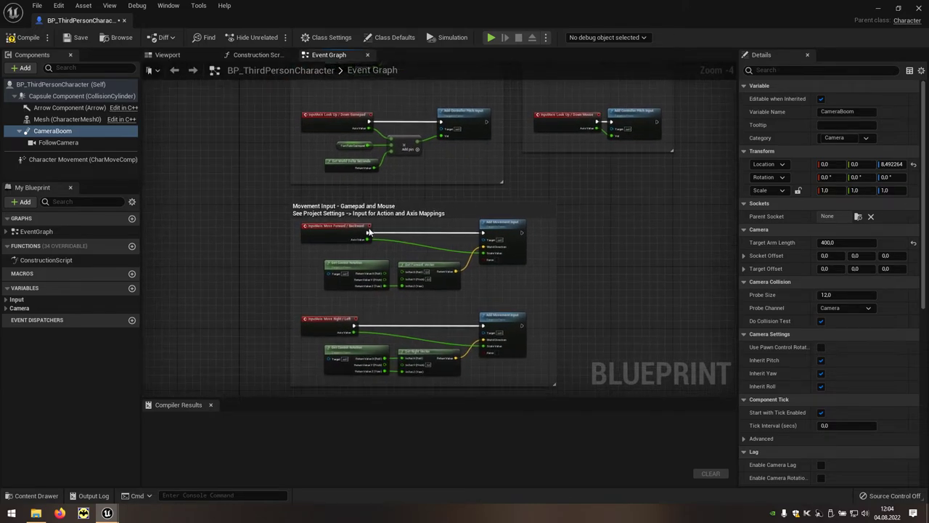
pyautogui.scroll(4, 369, 231)
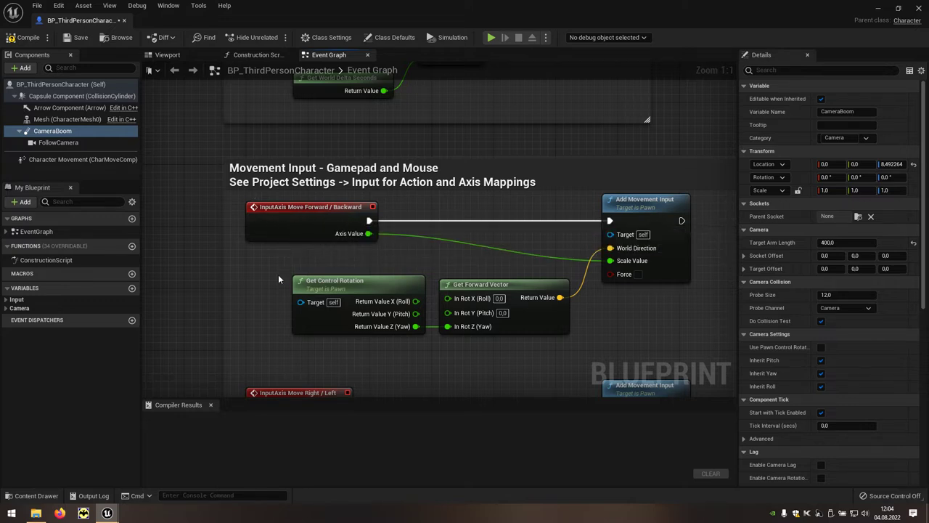
pyautogui.moveTo(278, 274); pyautogui.dragTo(278, 145, button='right')
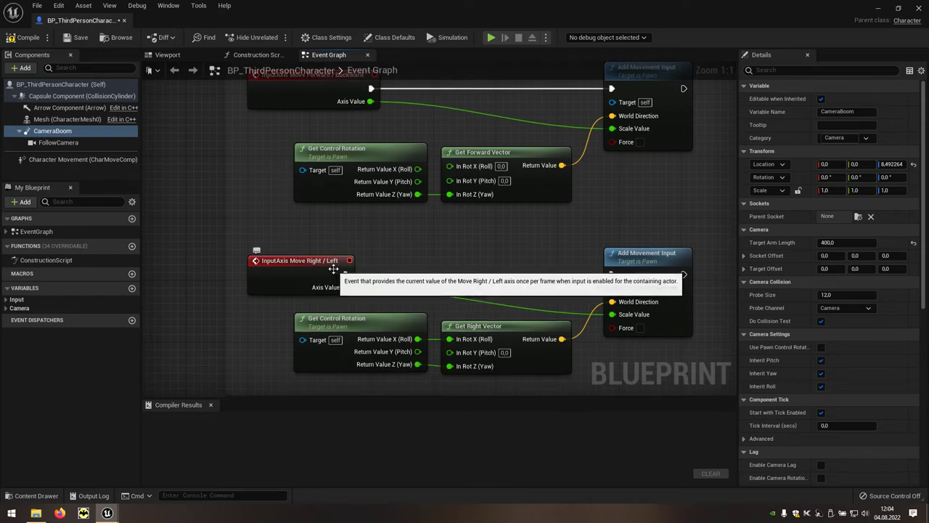
pyautogui.moveTo(373, 272); pyautogui.dragTo(401, 100, button='right')
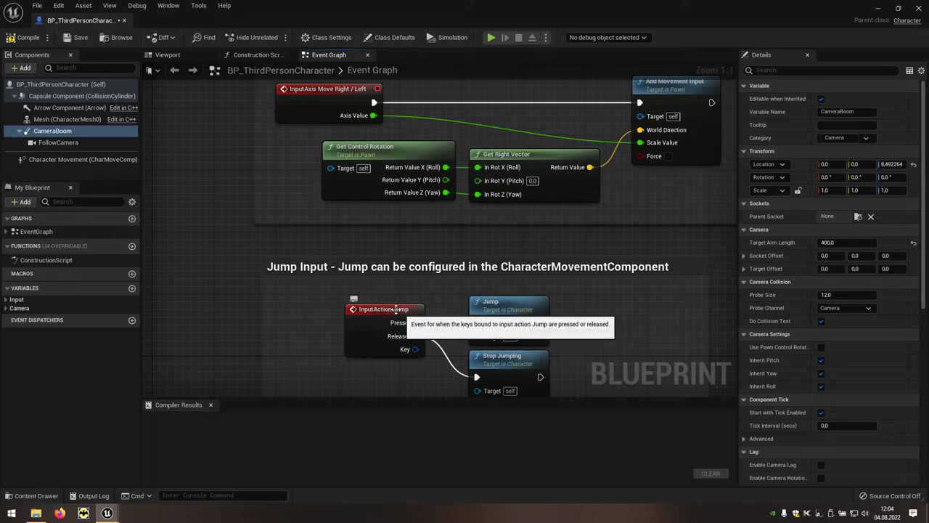
pyautogui.click(61, 7)
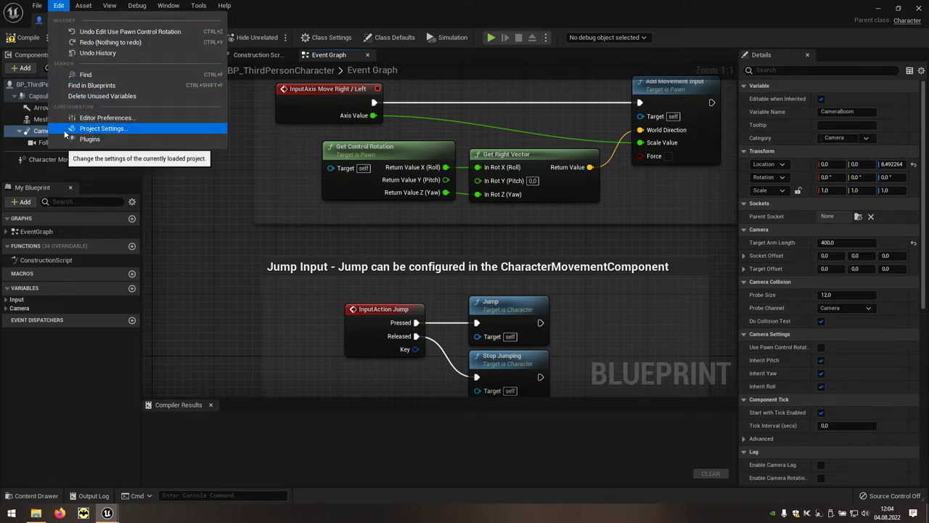
pyautogui.click(139, 129)
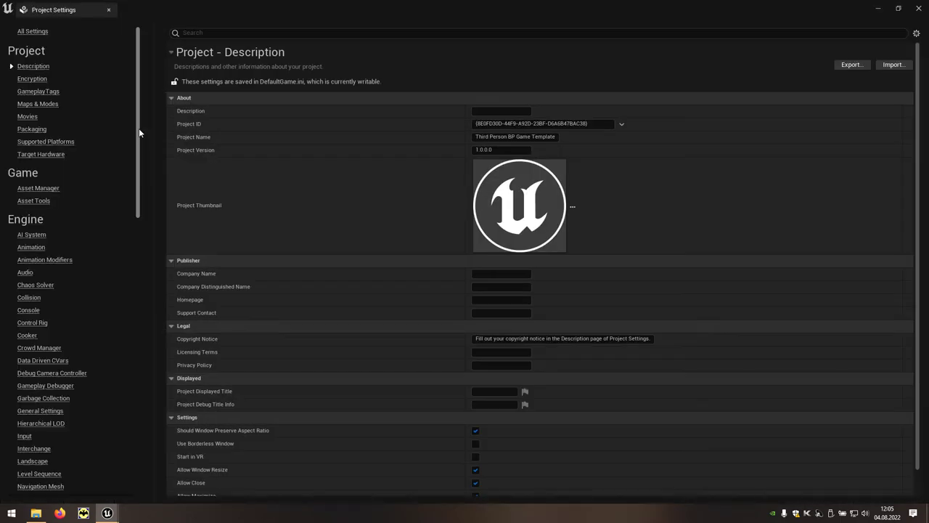
pyautogui.click(25, 437)
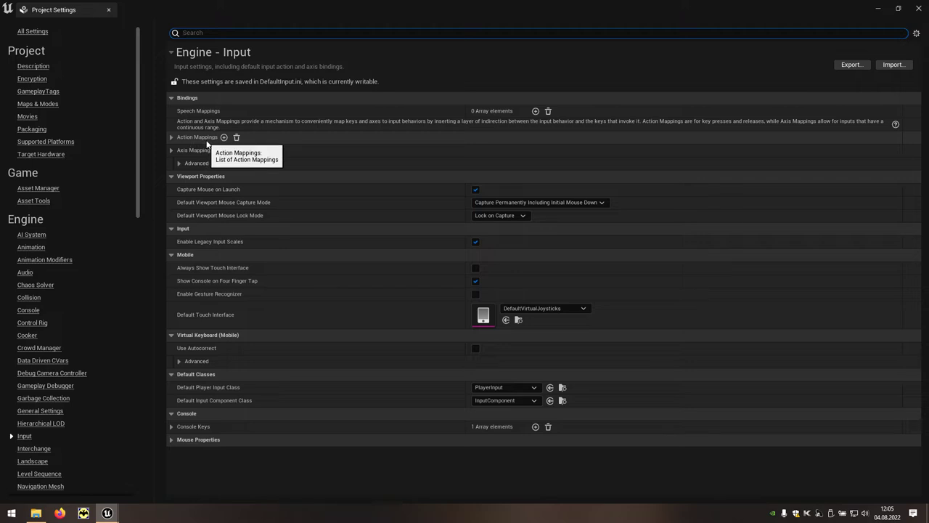
pyautogui.click(171, 138)
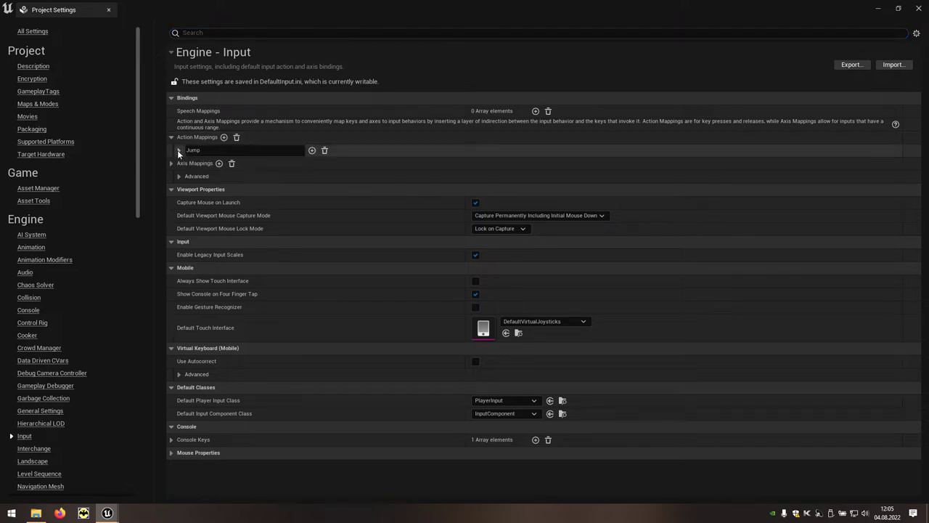
pyautogui.click(178, 151)
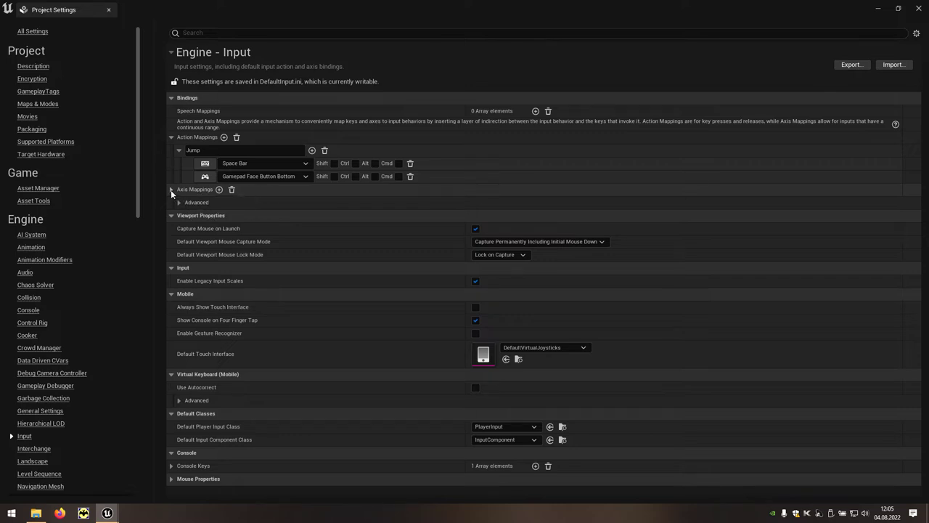
pyautogui.click(171, 190)
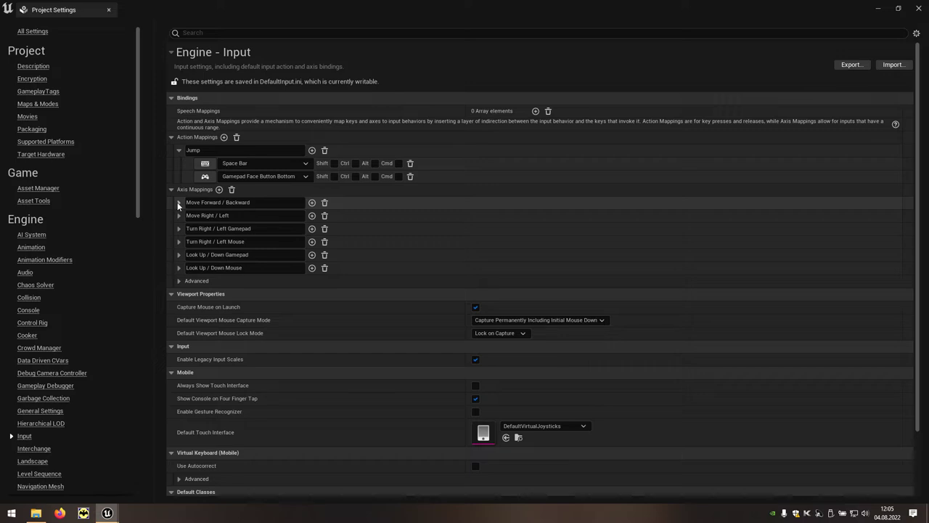
pyautogui.click(178, 202)
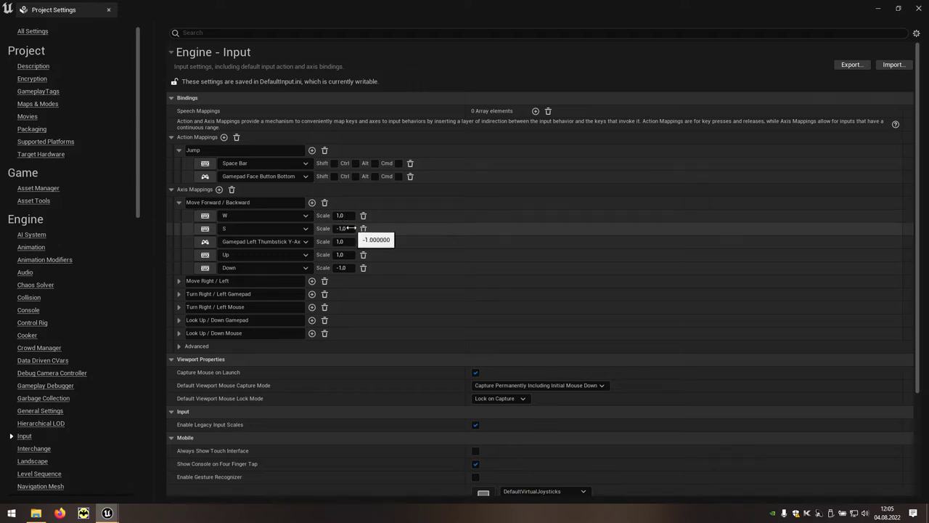
pyautogui.click(179, 282)
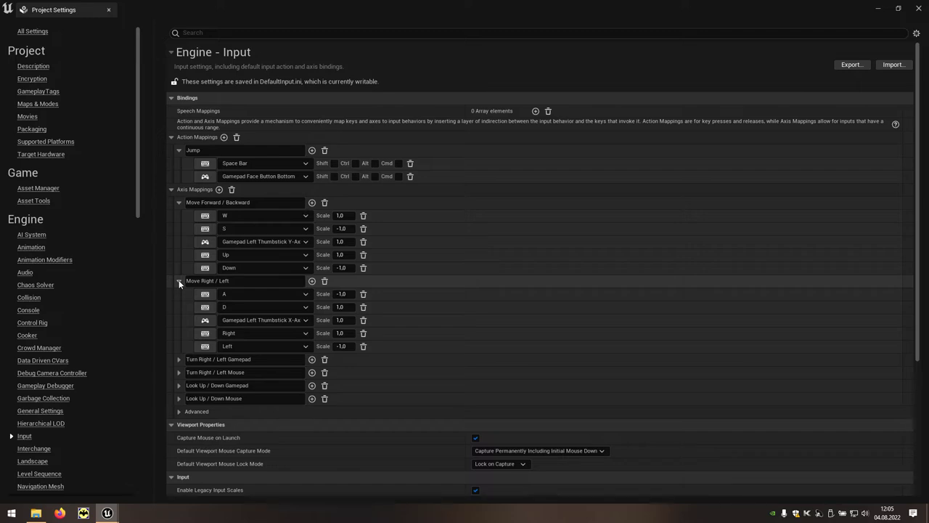
pyautogui.click(918, 8)
pyautogui.scroll(-2, 630, 182)
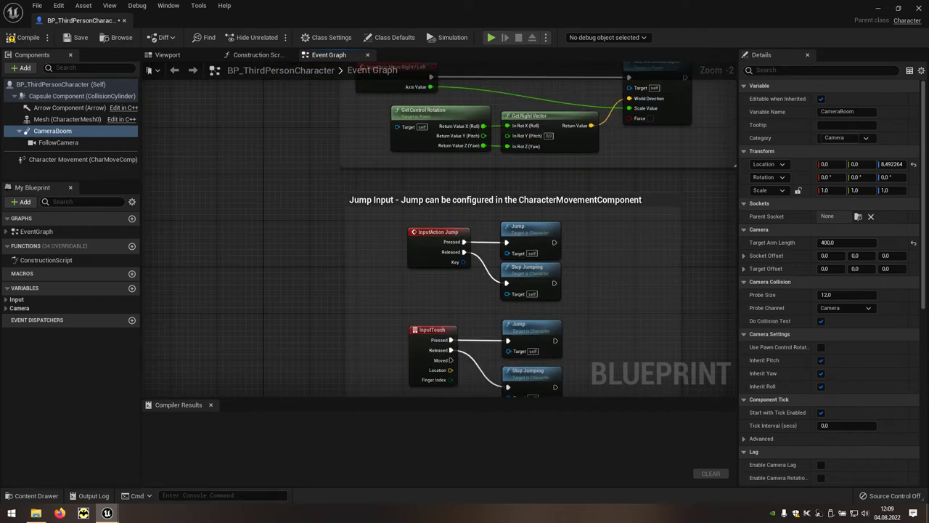
# - Delete the Jump Input comment group and its nodes
pyautogui.moveTo(682, 284); pyautogui.dragTo(633, 229, button='right')
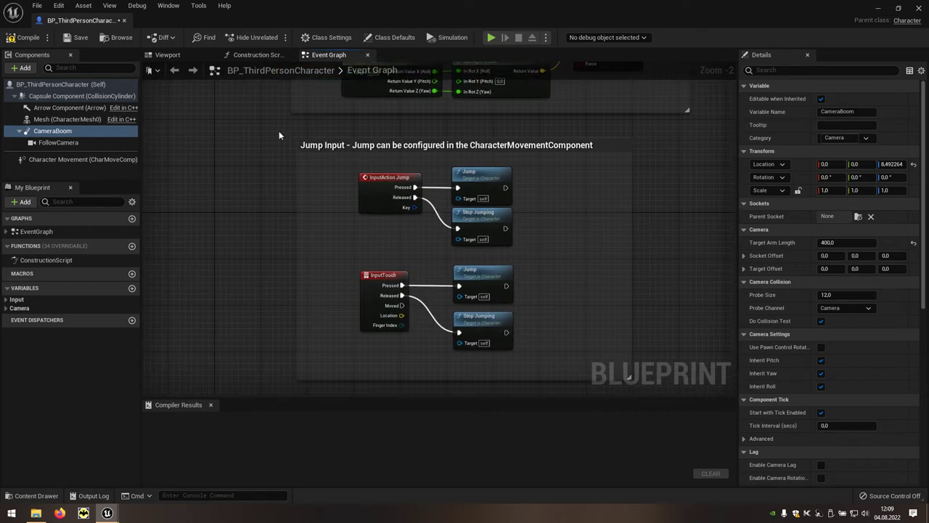
pyautogui.moveTo(277, 131); pyautogui.dragTo(670, 384)
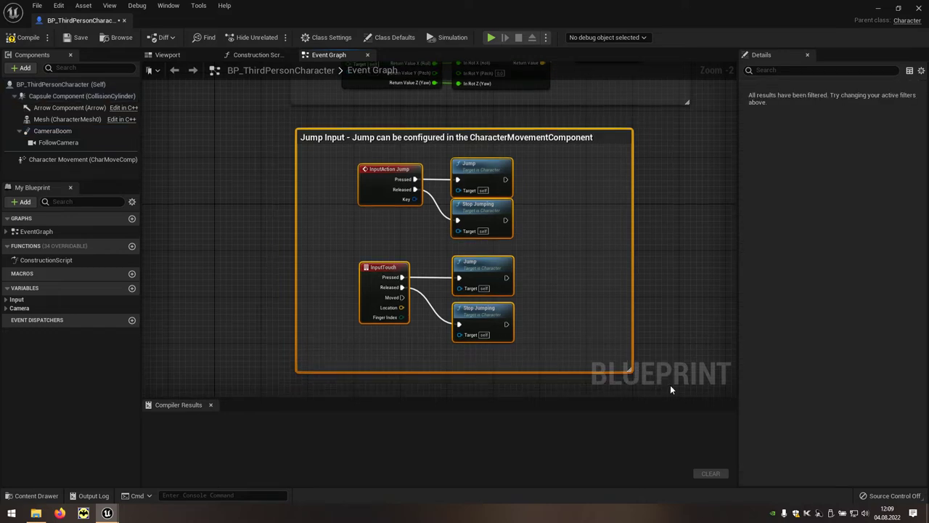
pyautogui.press('Delete')
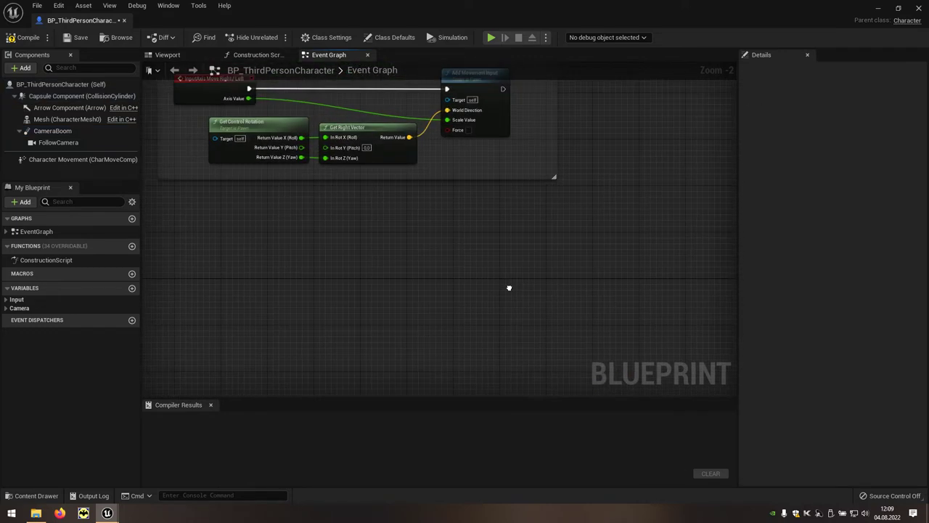
# - Delete both Camera Input comment groups, gamepad and mouse, with their nodes
pyautogui.moveTo(642, 218); pyautogui.dragTo(486, 317, button='right')
pyautogui.scroll(-1, 484, 315)
pyautogui.scroll(-1, 484, 316)
pyautogui.moveTo(581, 194); pyautogui.dragTo(526, 361, button='right')
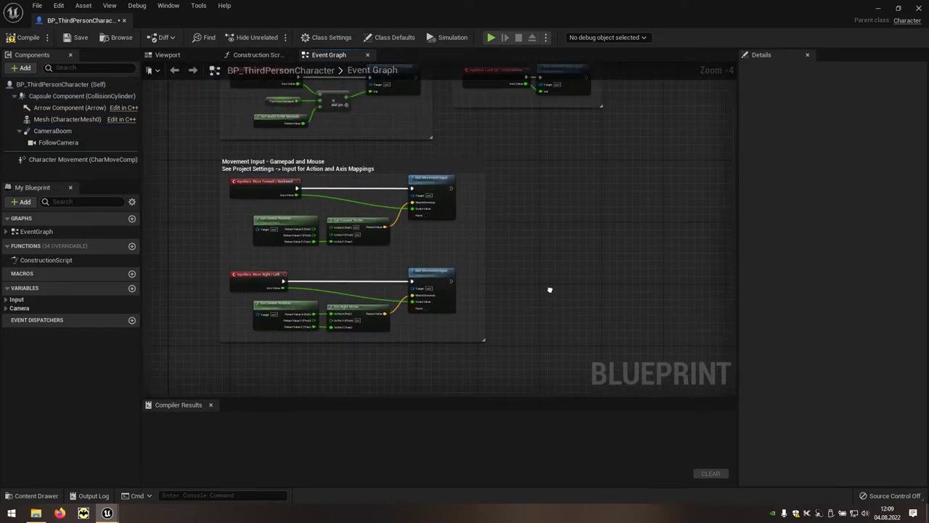
pyautogui.moveTo(620, 129); pyautogui.dragTo(631, 210, button='right')
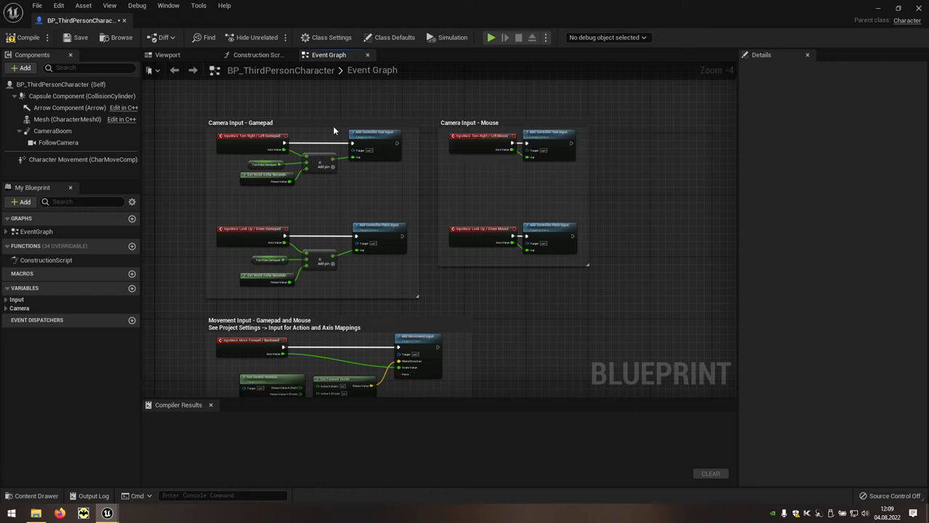
pyautogui.moveTo(193, 109); pyautogui.dragTo(610, 305)
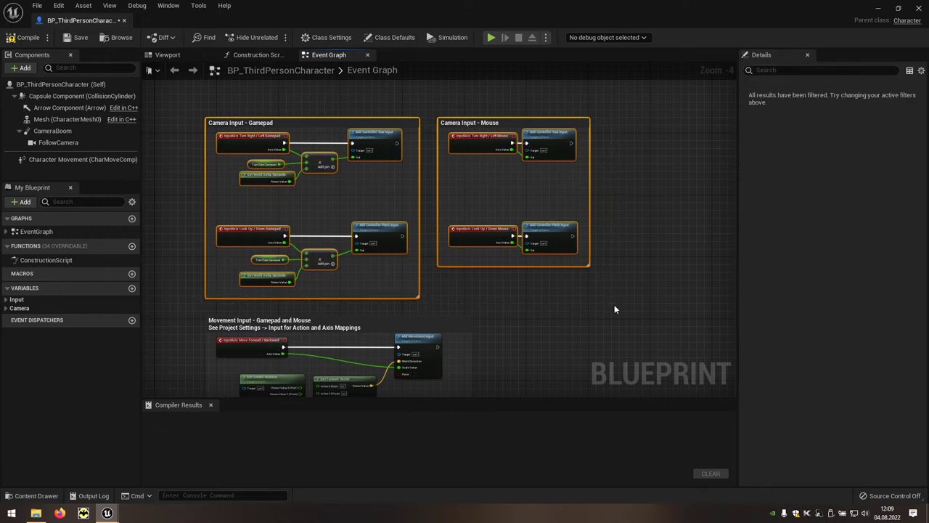
pyautogui.press('Delete')
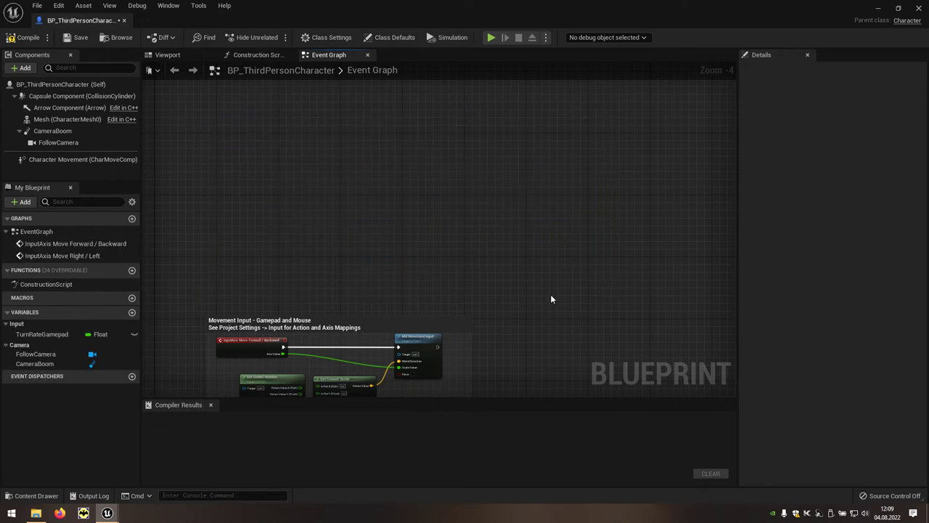
# - Delete the Get Control Rotation and Get Forward Vector nodes feeding forward movement
pyautogui.press('Home')
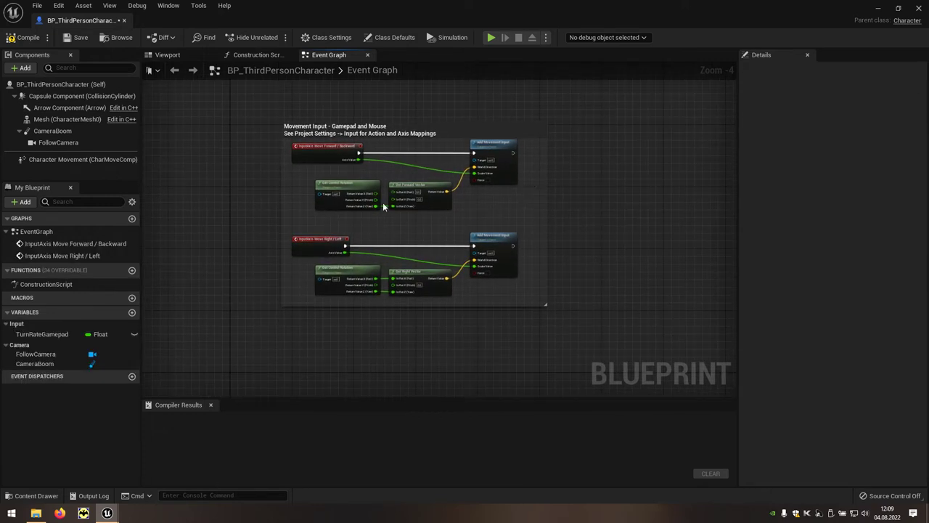
pyautogui.scroll(2, 383, 202)
pyautogui.moveTo(433, 238); pyautogui.dragTo(408, 251, button='right')
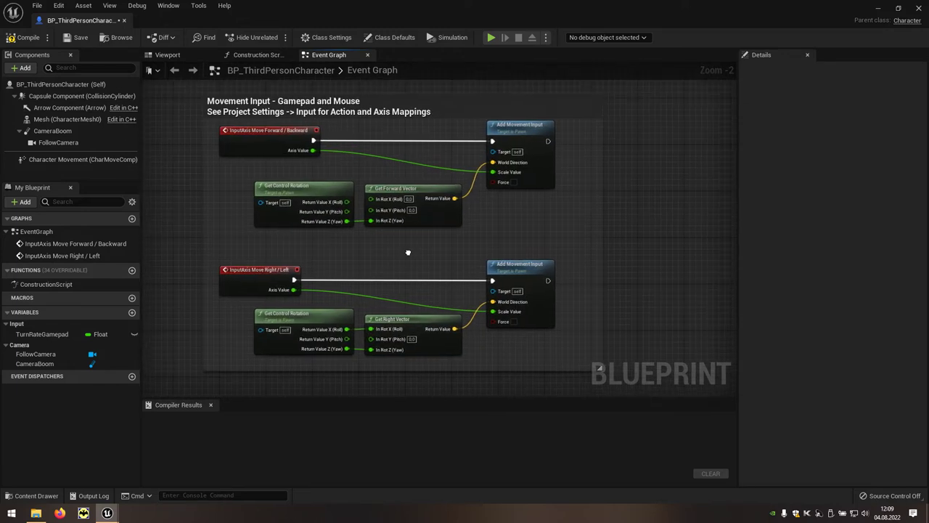
pyautogui.scroll(1, 408, 252)
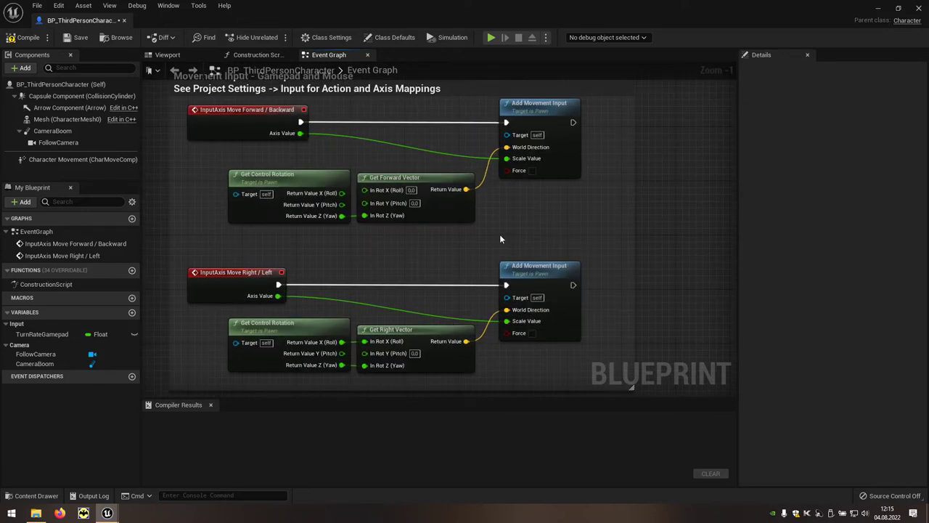
pyautogui.moveTo(504, 234); pyautogui.dragTo(209, 196)
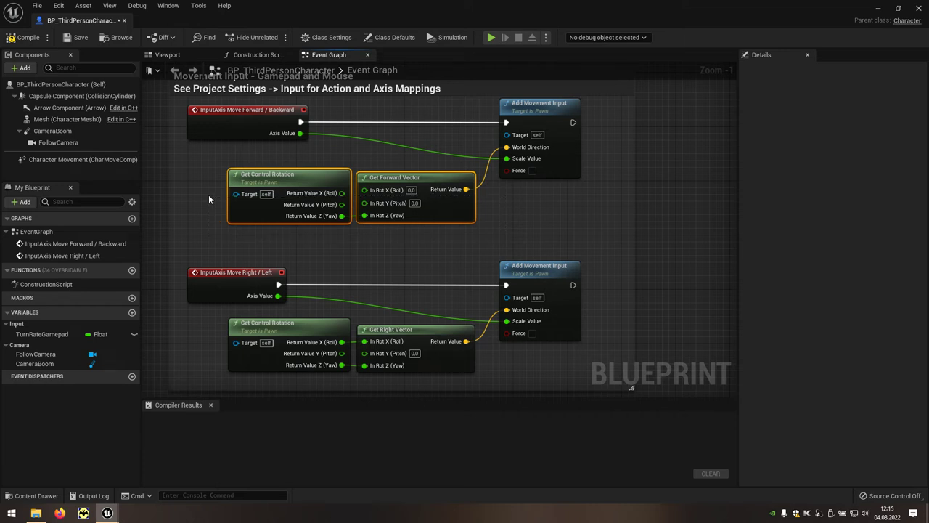
pyautogui.press('Delete')
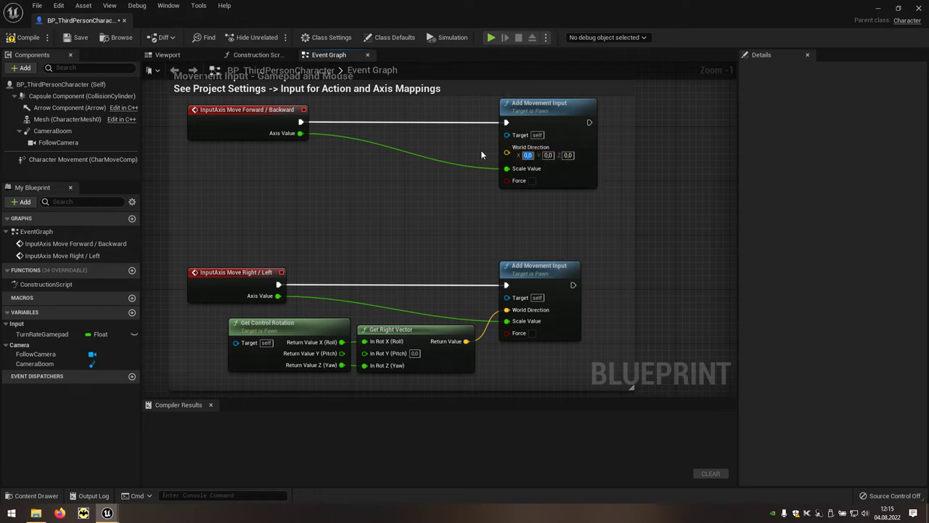
# - Set World Direction X to 1.0 and disconnect Axis Value from Scale Value
pyautogui.write('1')
pyautogui.press('Return')
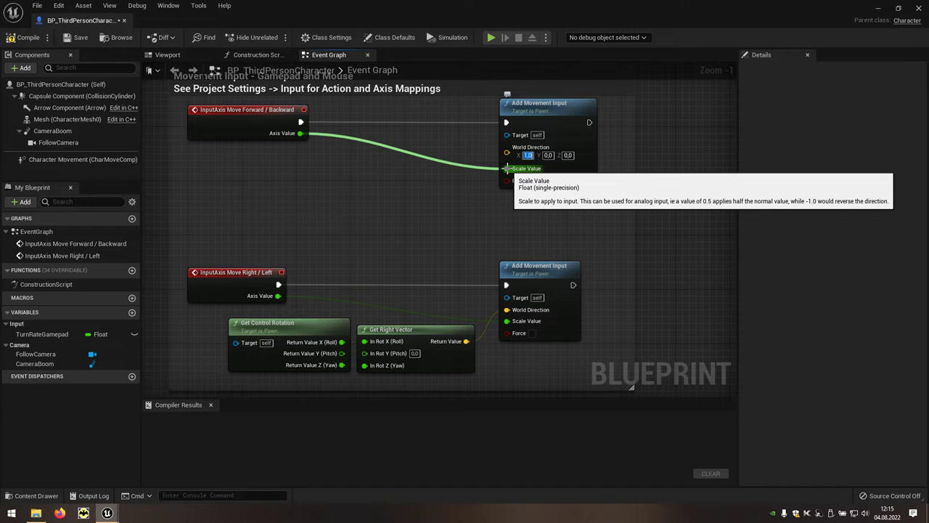
pyautogui.keyDown('alt'); pyautogui.click(506, 168); pyautogui.keyUp('alt')
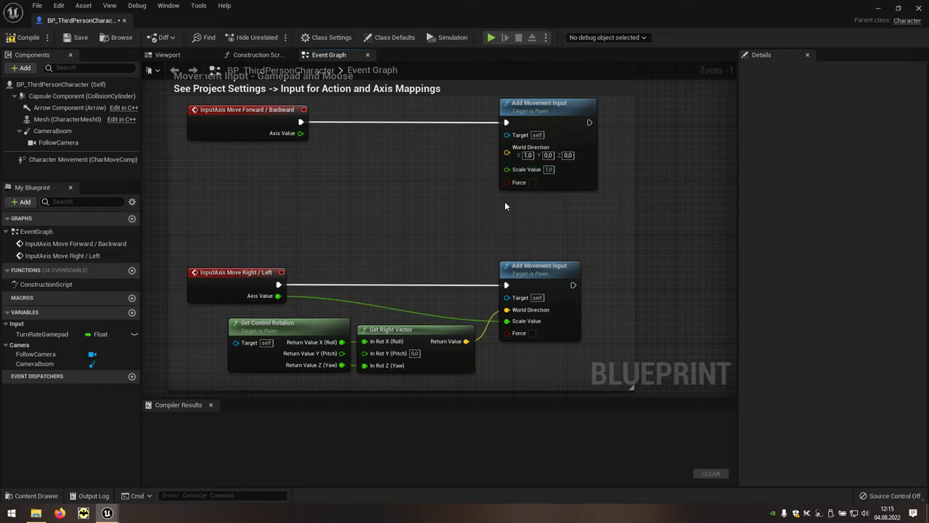
# - Playtest to see the character run forward on its own, then reopen BP_ThirdPersonCharacter
pyautogui.click(876, 11)
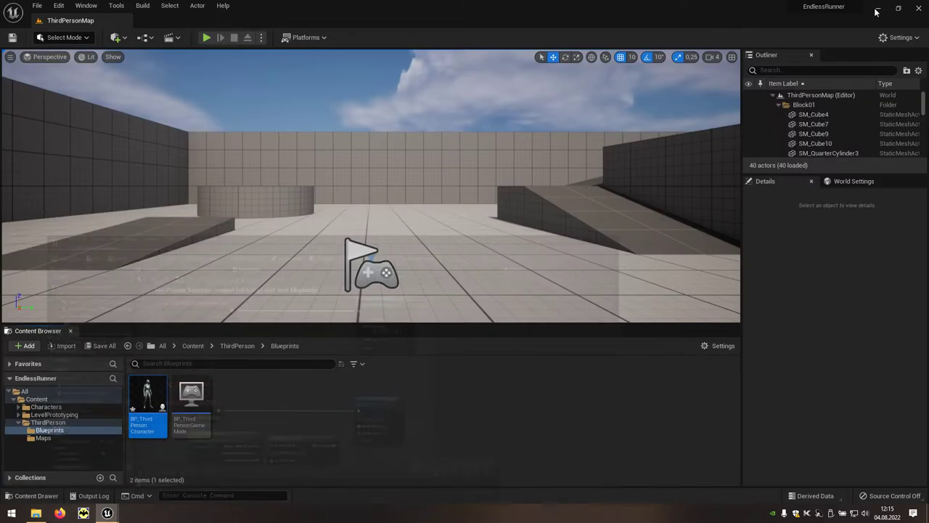
pyautogui.click(206, 37)
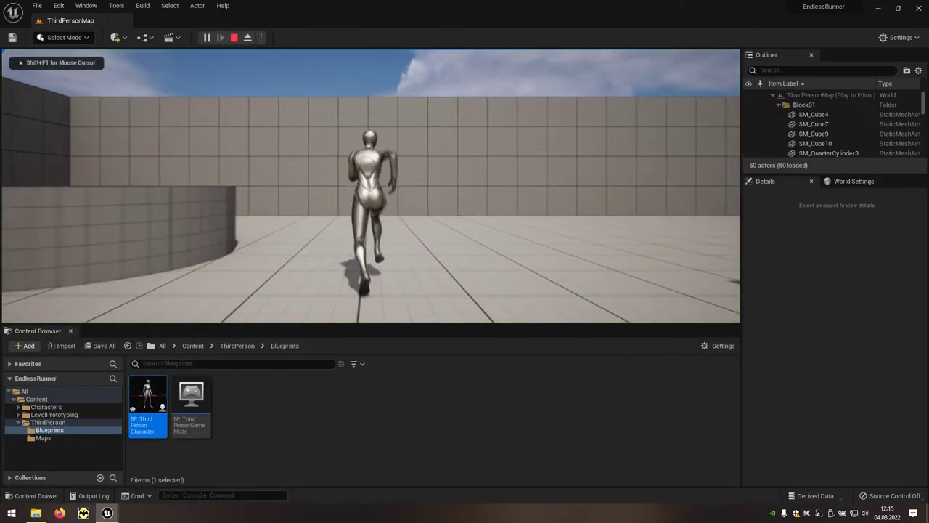
pyautogui.press('Escape')
pyautogui.scroll(5, 370, 186)
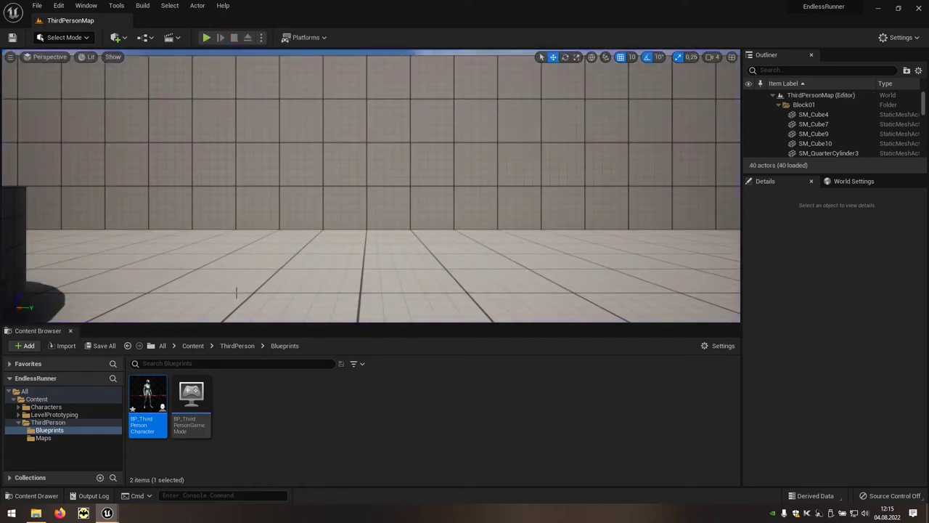
pyautogui.doubleClick(148, 399)
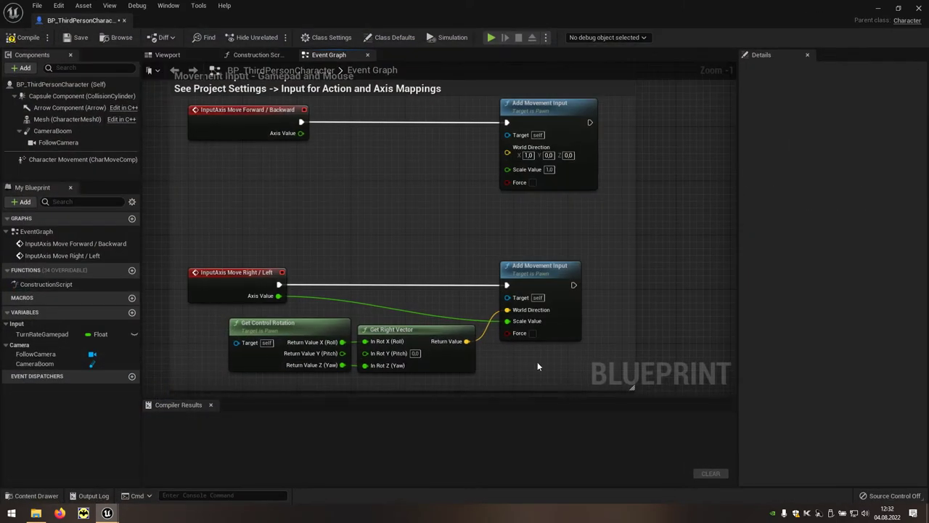
# - Delete the right/left Add Movement Input, Get Control Rotation and Get Right Vector nodes
pyautogui.click(548, 316)
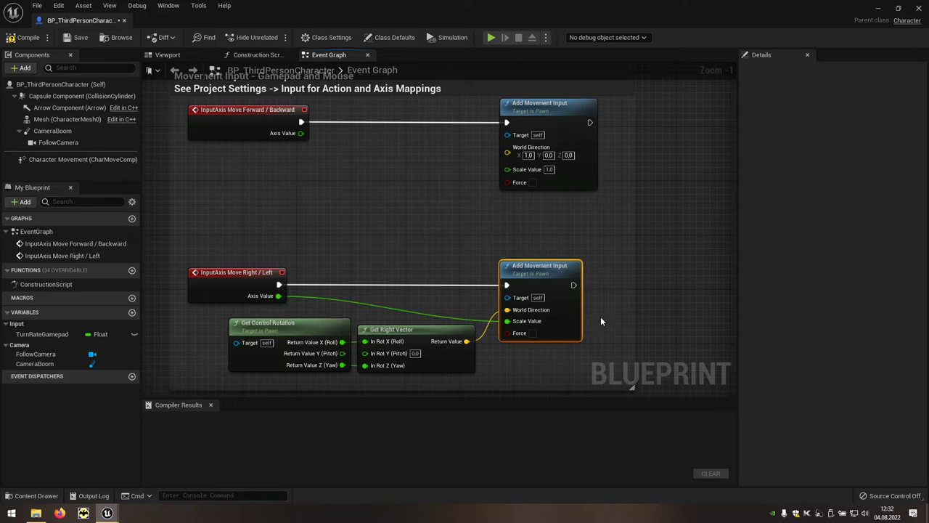
pyautogui.moveTo(602, 318)
pyautogui.mouseDown()
pyautogui.moveTo(256, 382)
pyautogui.moveTo(209, 380)
pyautogui.mouseUp()
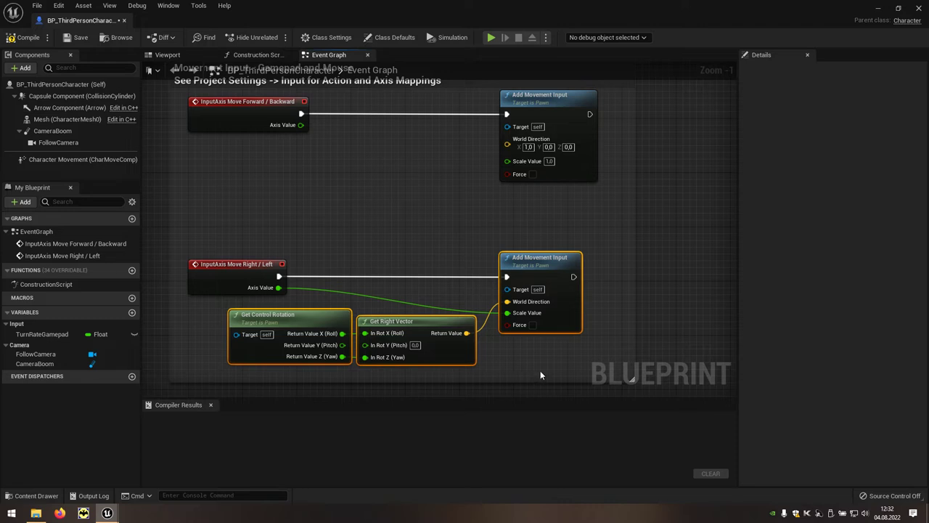
pyautogui.press('Delete')
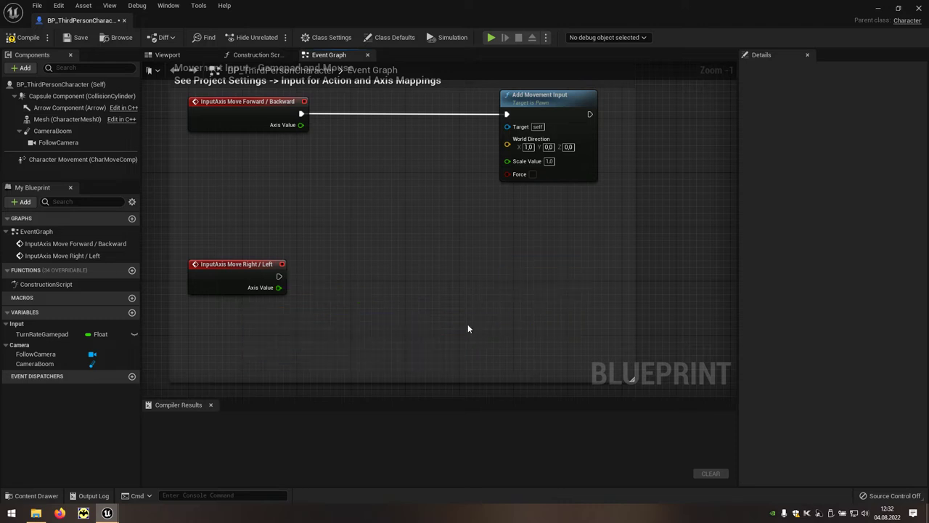
# - Attach a Capsule Component Set World Location node to Move Right / Left's execution pin
pyautogui.moveTo(279, 276); pyautogui.dragTo(322, 278)
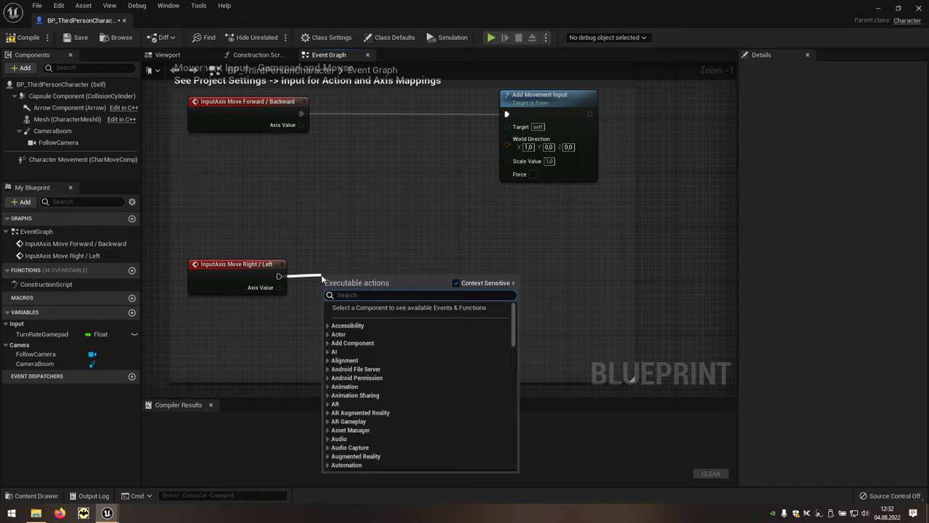
pyautogui.write('set')
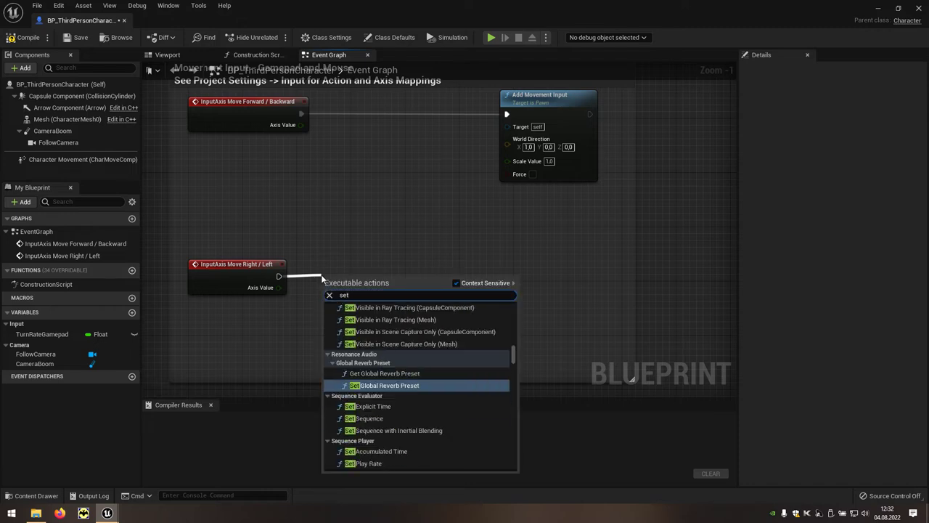
pyautogui.write(' world l')
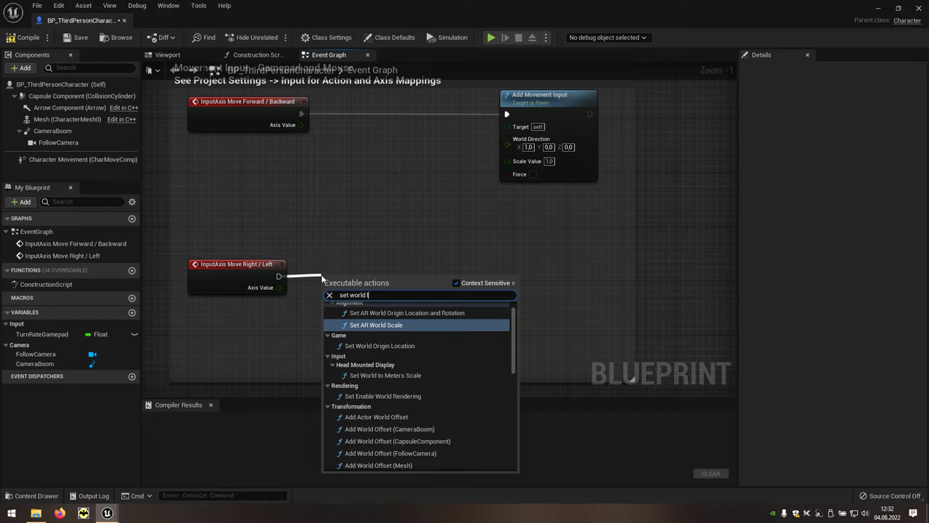
pyautogui.write('oc')
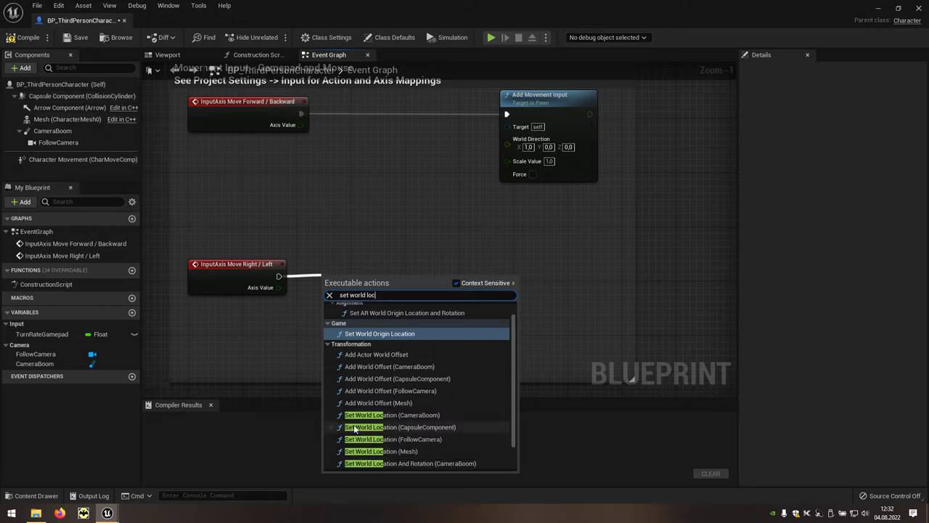
pyautogui.click(470, 428)
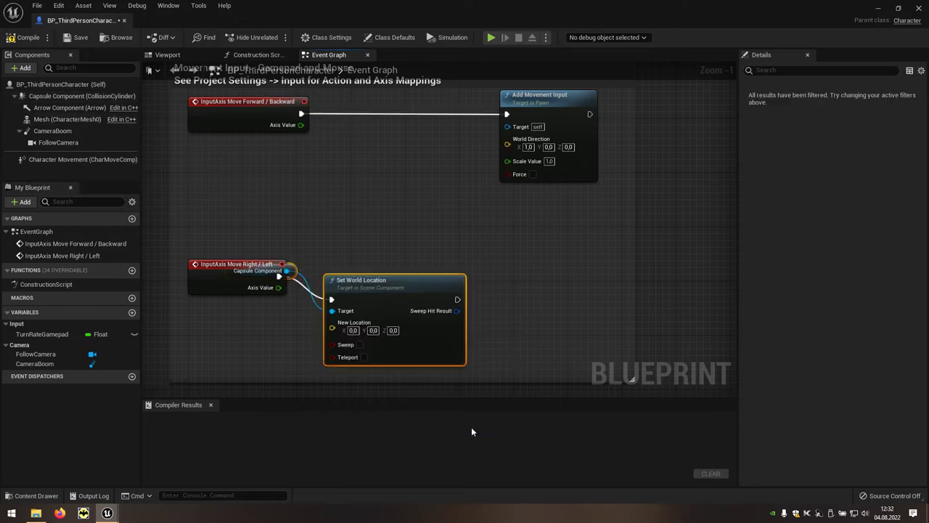
pyautogui.moveTo(441, 282); pyautogui.dragTo(499, 263)
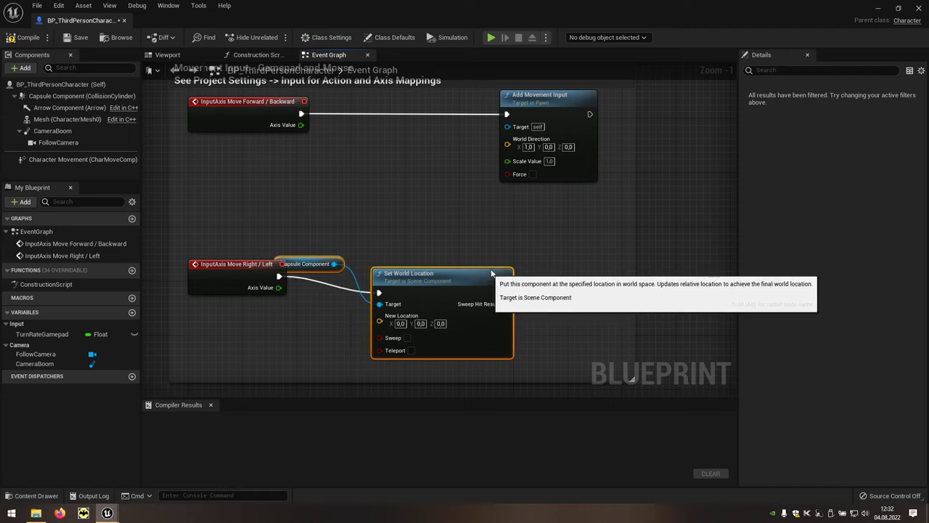
pyautogui.click(360, 224)
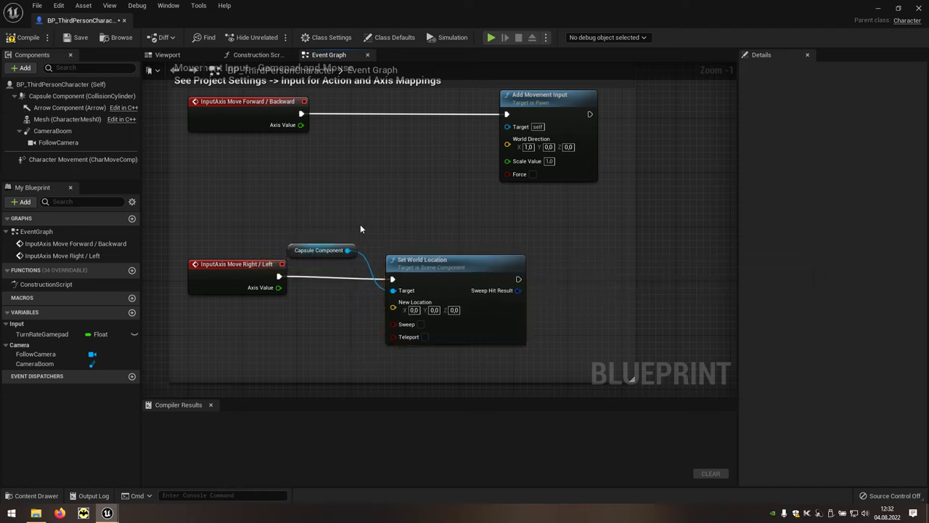
pyautogui.moveTo(320, 250); pyautogui.dragTo(254, 309)
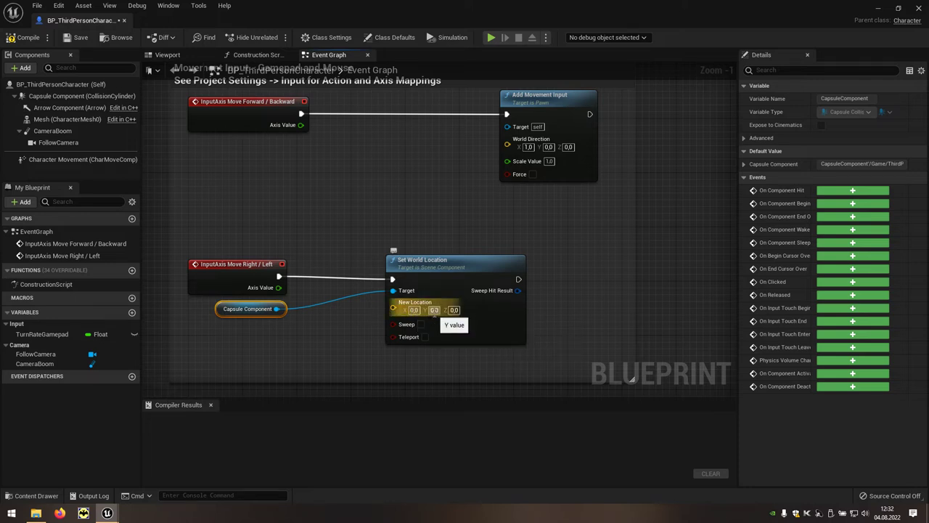
# - Split Set World Location's New Location pin into X, Y and Z
pyautogui.rightClick(432, 302)
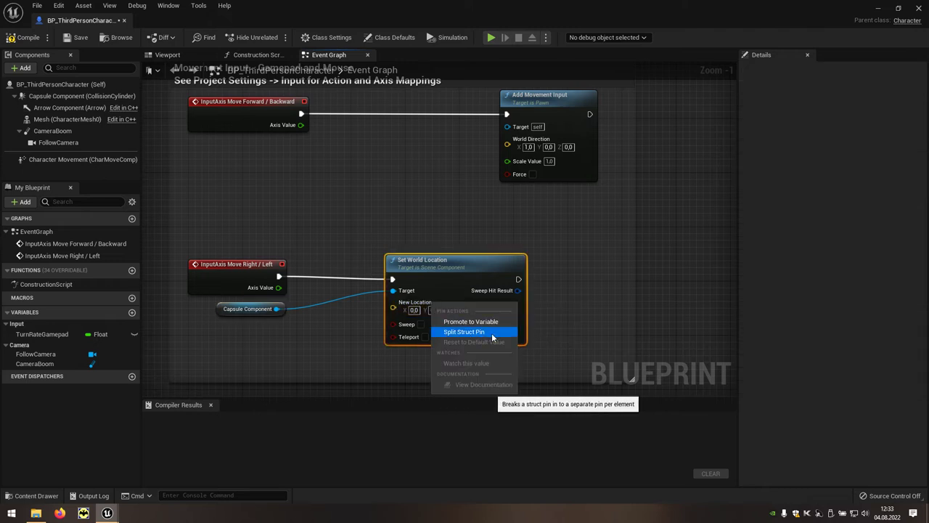
pyautogui.click(491, 332)
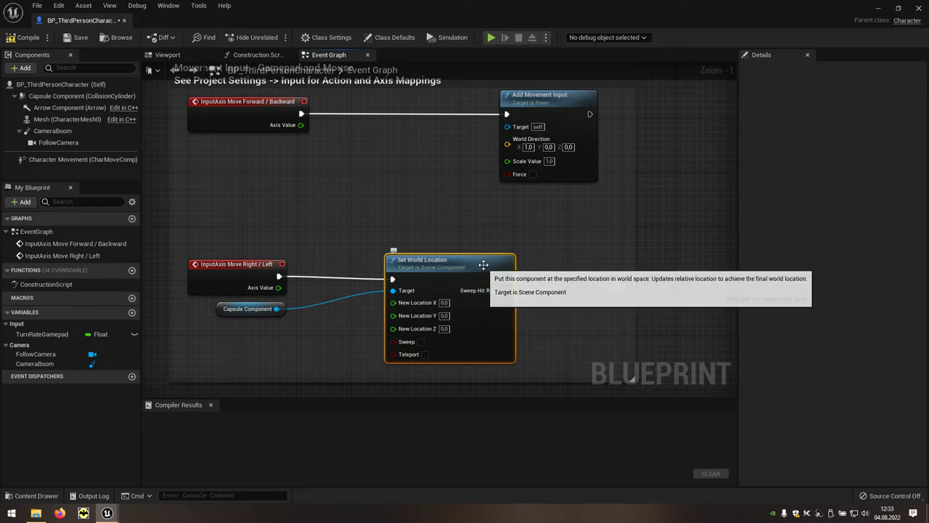
pyautogui.moveTo(486, 267); pyautogui.dragTo(506, 260)
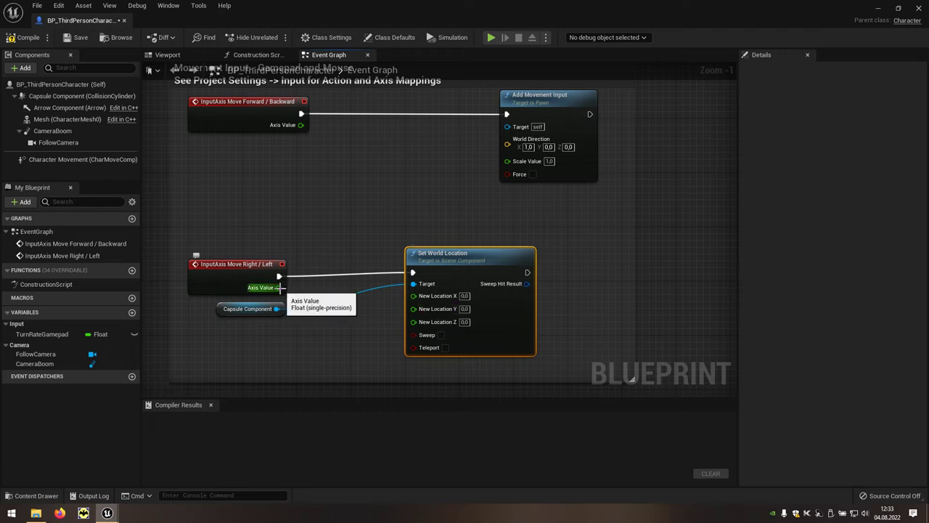
# - Multiply Axis Value by 200.0 and wire the result into New Location Y
pyautogui.moveTo(279, 287); pyautogui.dragTo(314, 315)
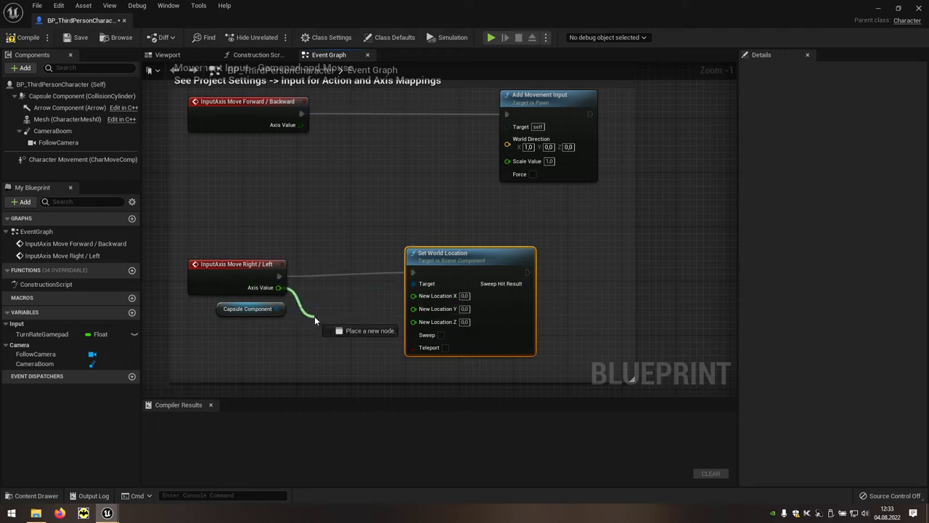
pyautogui.write('*')
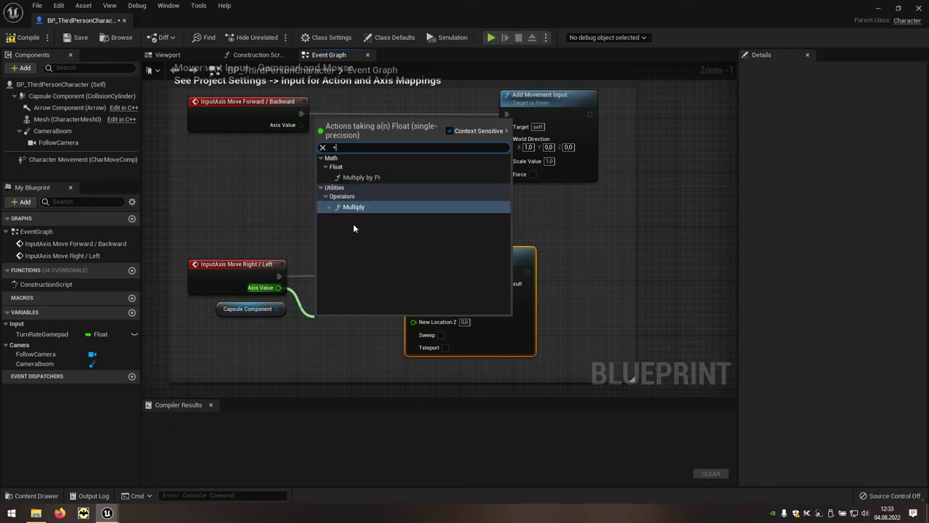
pyautogui.click(365, 210)
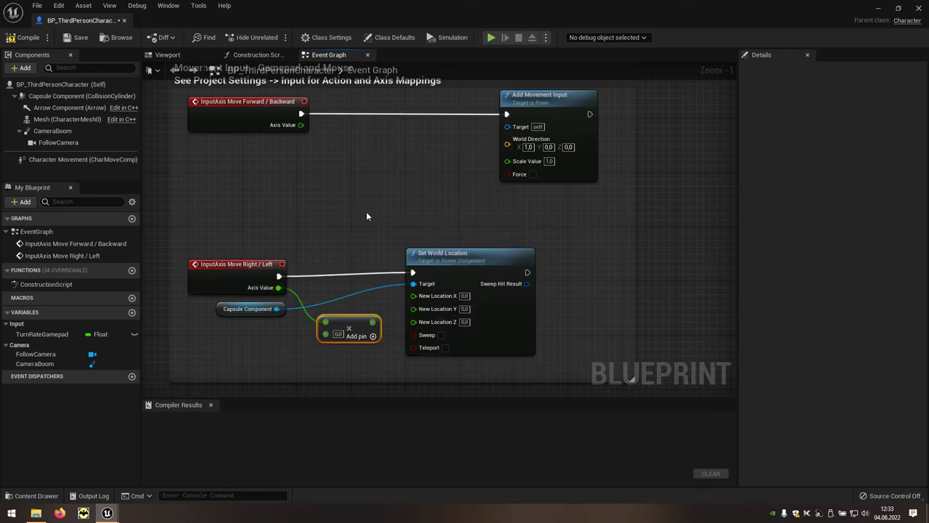
pyautogui.click(337, 334)
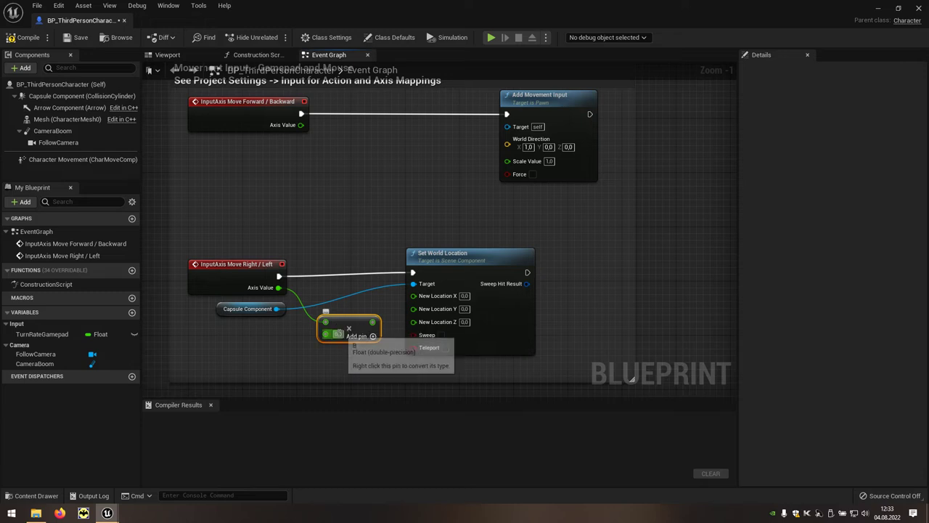
pyautogui.write('200,0')
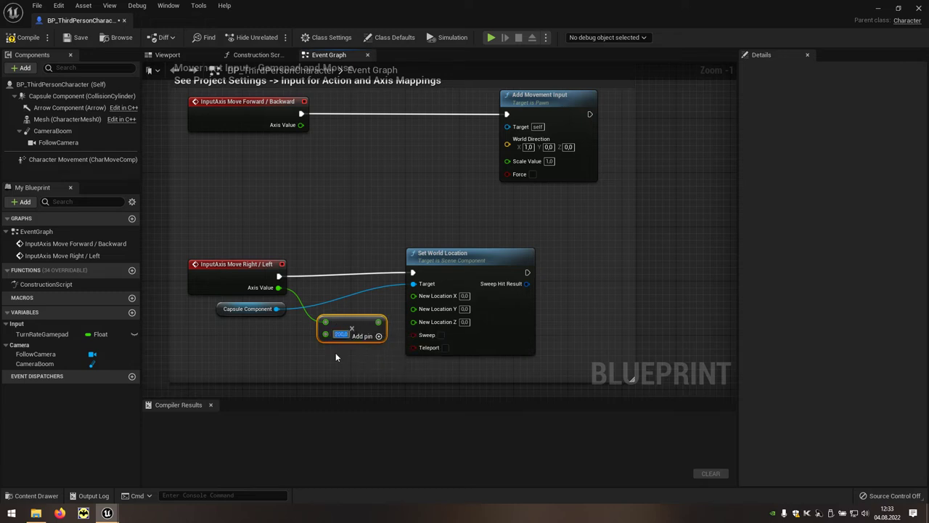
pyautogui.moveTo(378, 323); pyautogui.dragTo(412, 309)
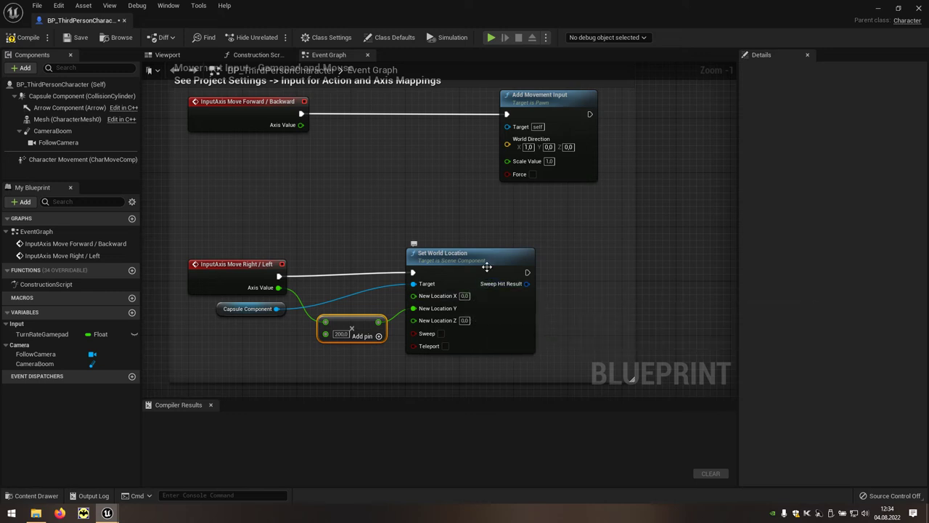
pyautogui.moveTo(489, 262); pyautogui.dragTo(571, 262)
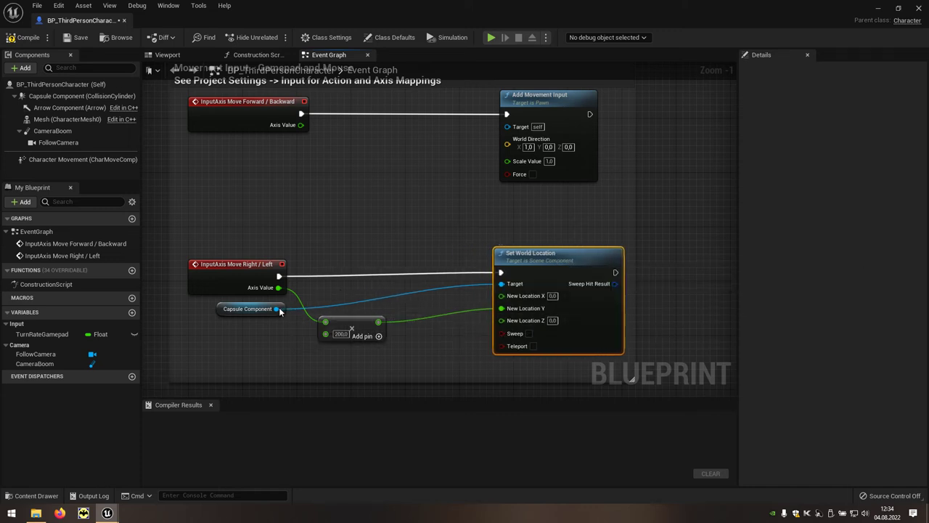
pyautogui.moveTo(276, 308); pyautogui.dragTo(341, 287)
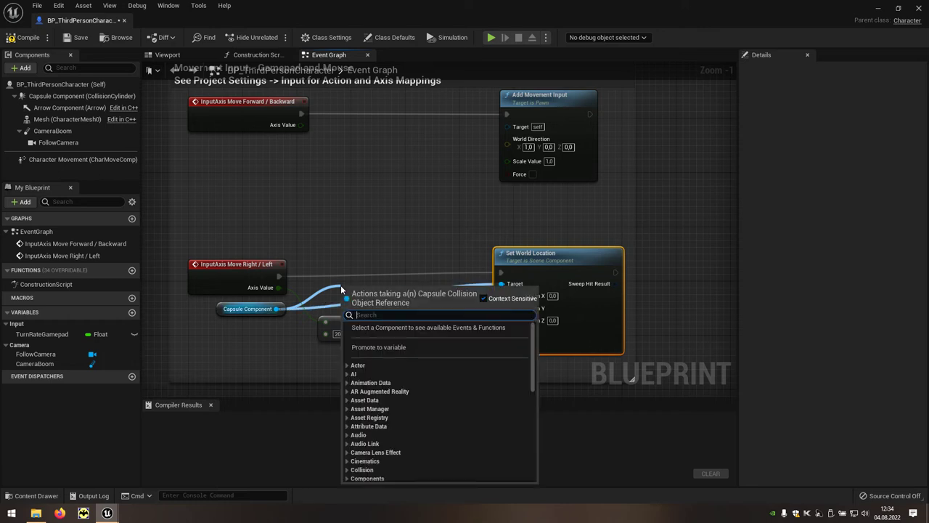
# - Add a capsule Get World Location, split its Return Value, and wire it into New Location X and Z
pyautogui.write('get wo')
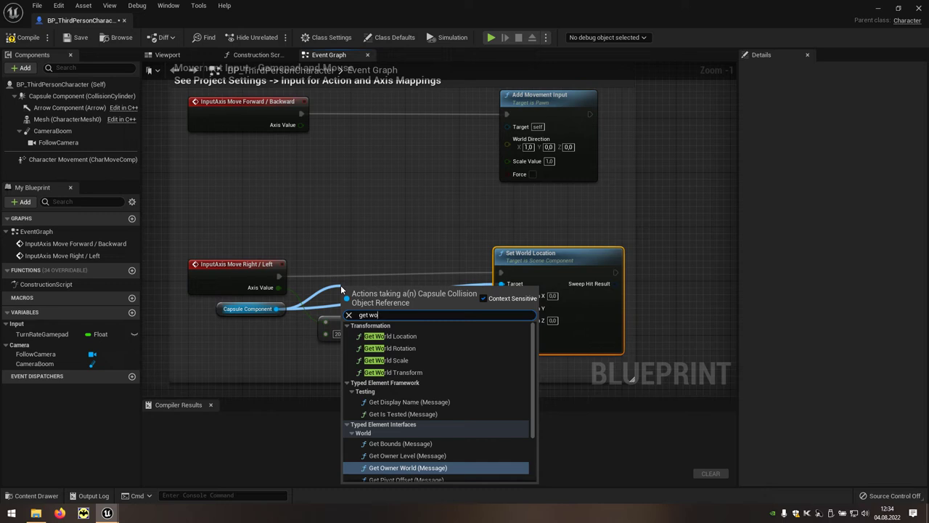
pyautogui.click(416, 337)
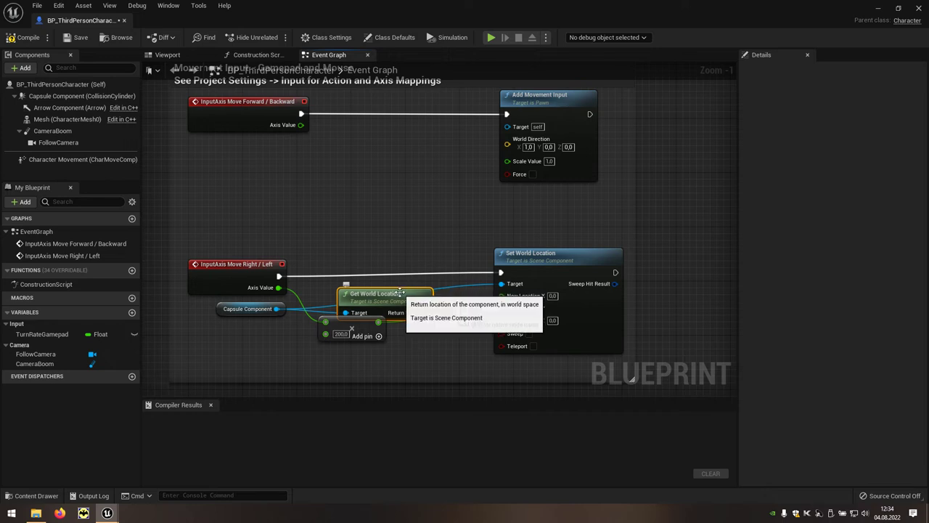
pyautogui.moveTo(399, 293); pyautogui.dragTo(386, 280)
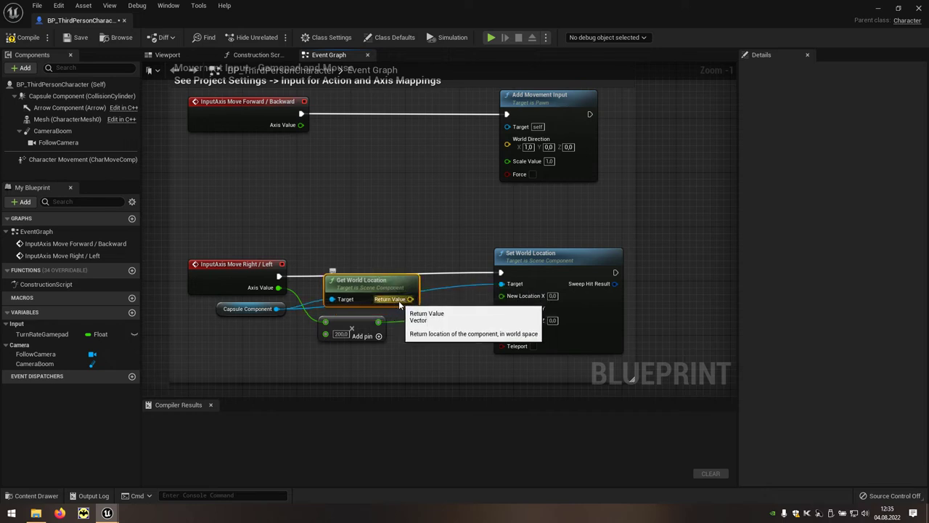
pyautogui.rightClick(399, 301)
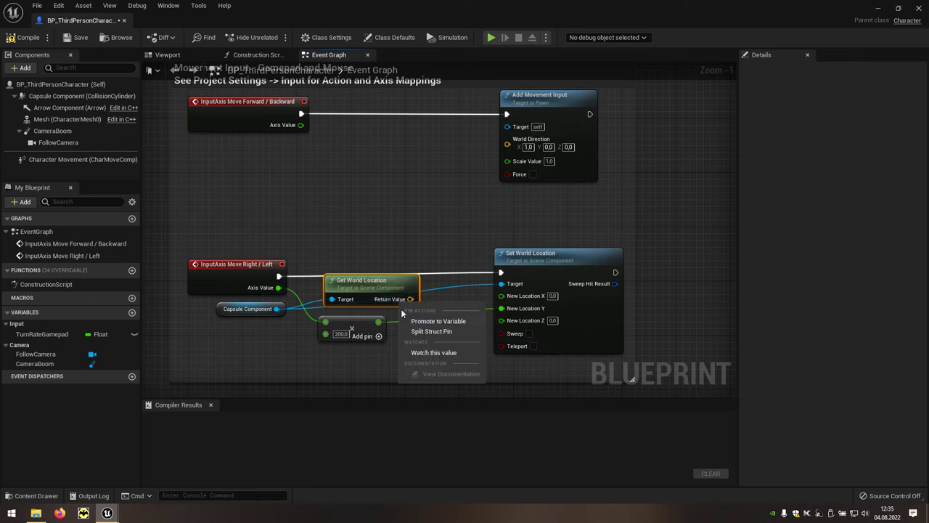
pyautogui.click(451, 331)
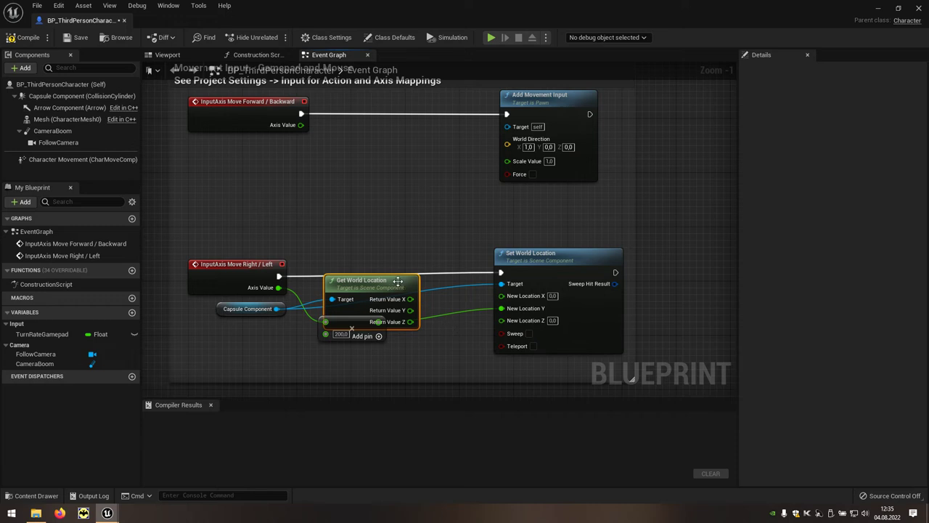
pyautogui.moveTo(418, 301)
pyautogui.mouseDown()
pyautogui.moveTo(415, 281)
pyautogui.moveTo(501, 296)
pyautogui.mouseUp()
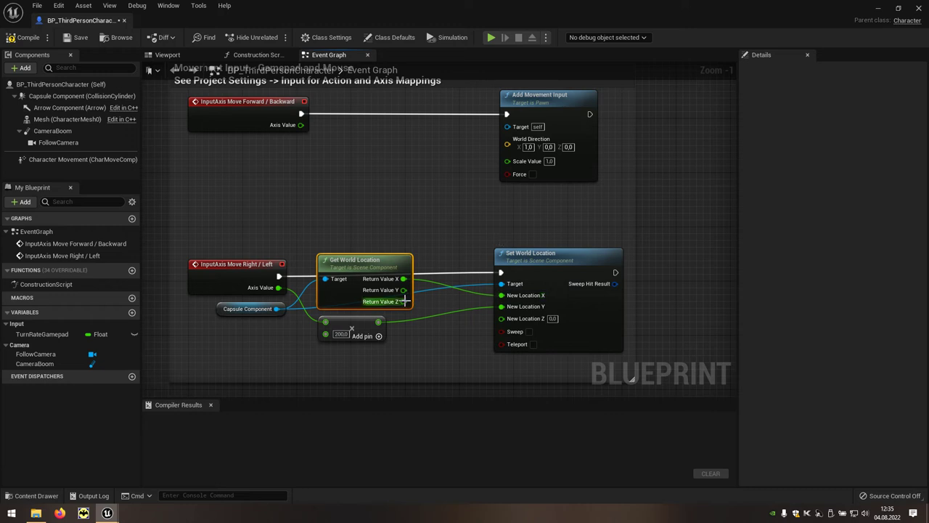
pyautogui.moveTo(404, 301); pyautogui.dragTo(501, 318)
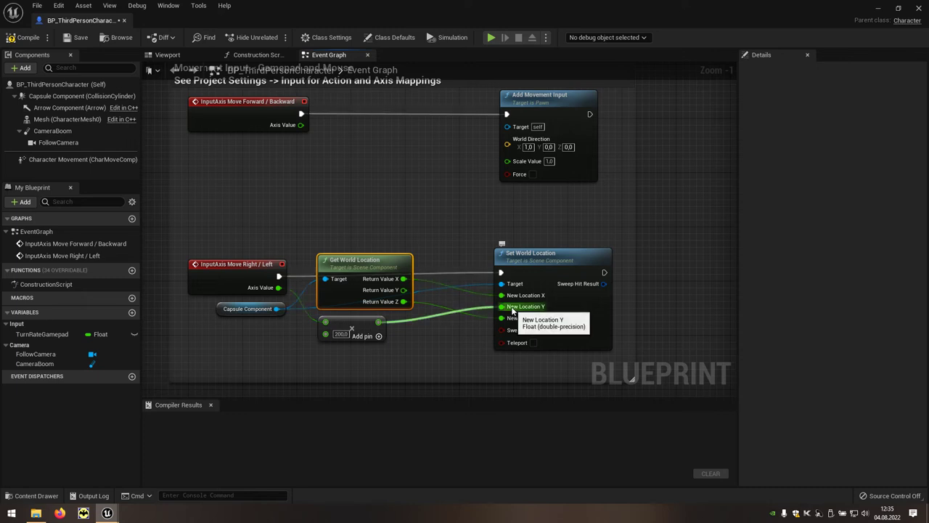
pyautogui.moveTo(456, 343)
pyautogui.mouseDown(button='right')
pyautogui.moveTo(516, 249)
pyautogui.moveTo(519, 227)
pyautogui.mouseUp(button='right')
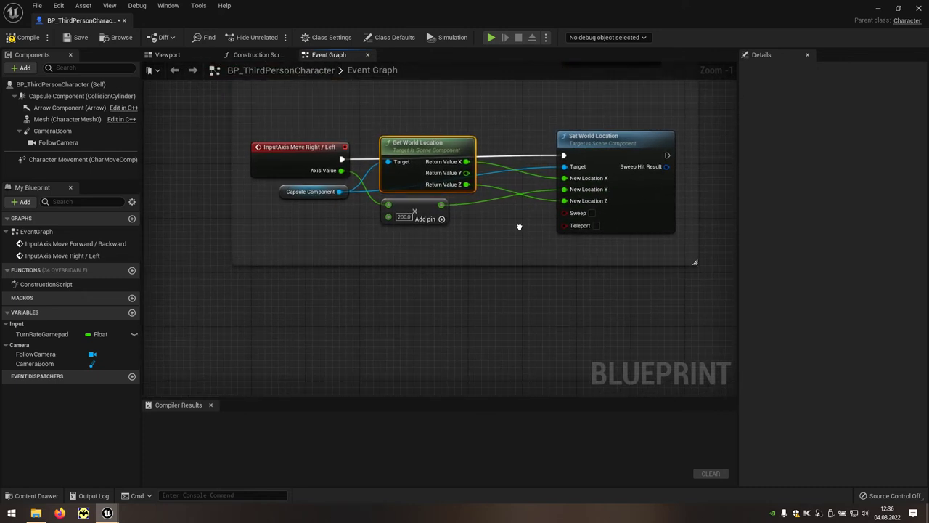
# - Add an Event BeginPlay node to the Event Graph
pyautogui.rightClick(303, 305)
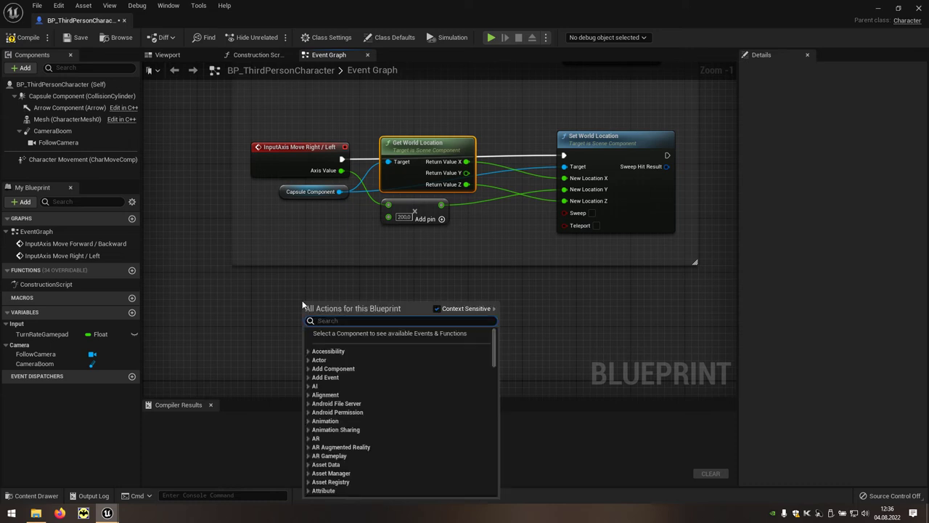
pyautogui.write('begin')
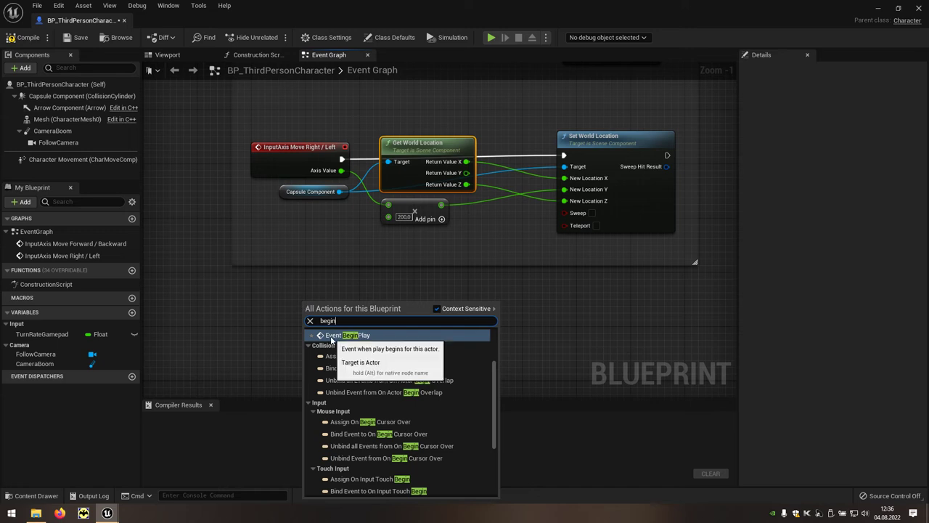
pyautogui.click(371, 336)
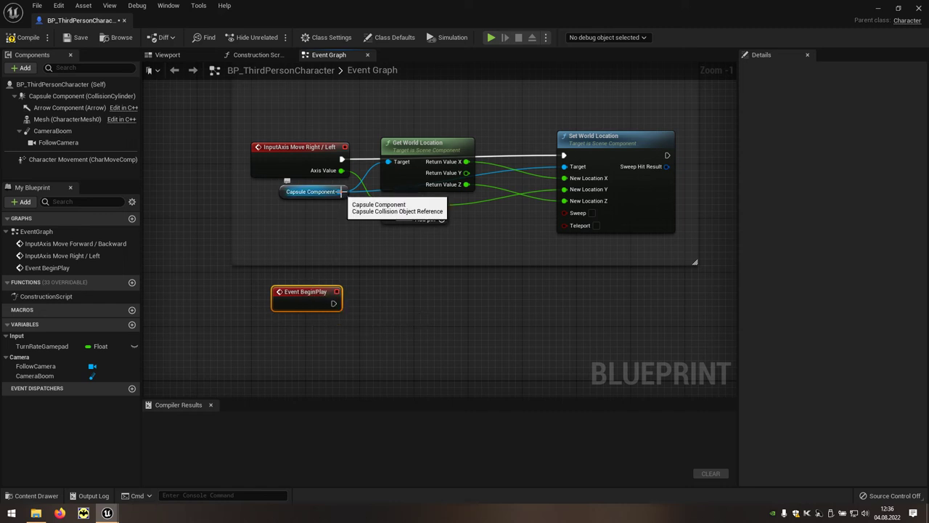
# - Add a second capsule Get World Location and split its Return Value into X, Y, Z
pyautogui.moveTo(339, 192); pyautogui.dragTo(379, 294)
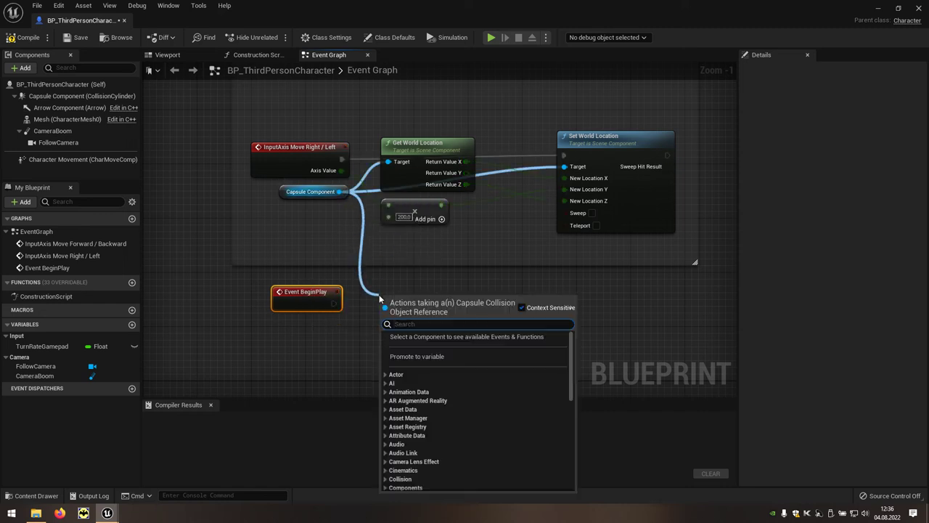
pyautogui.write('get')
pyautogui.write('wo')
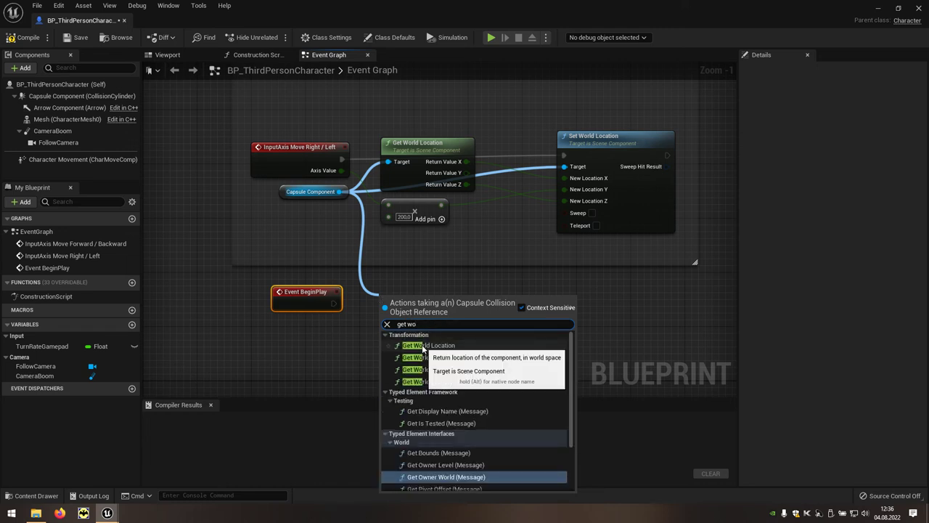
pyautogui.click(458, 347)
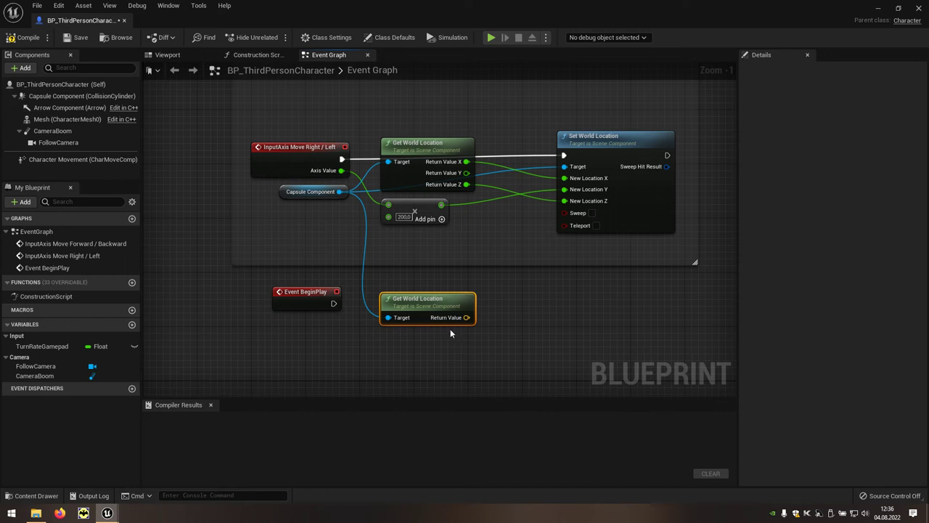
pyautogui.rightClick(446, 324)
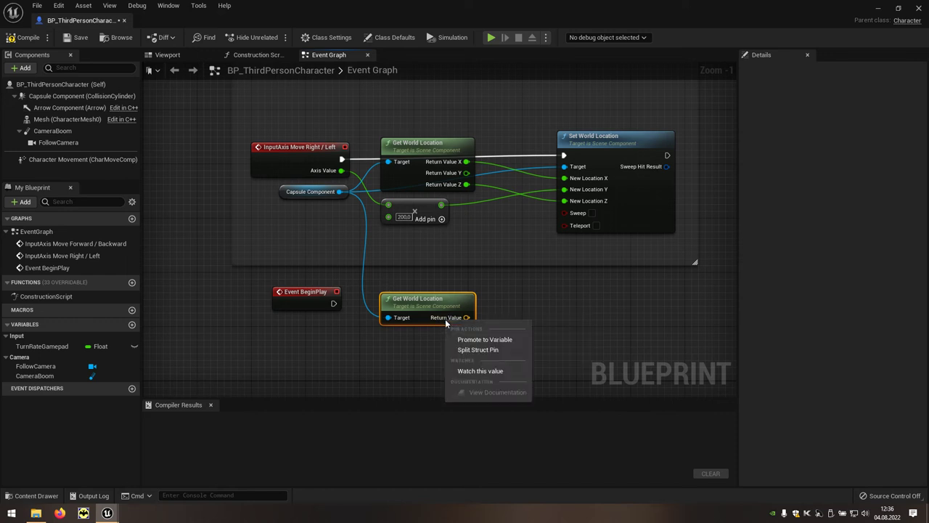
pyautogui.click(499, 352)
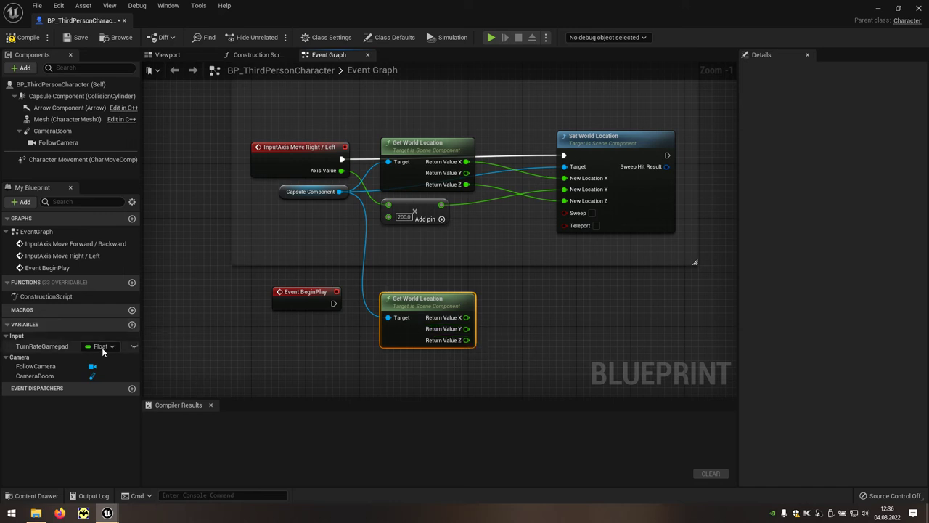
# - Rename the TurnRateGamepad float variable to BeginY and drag it into the event graph
pyautogui.click(47, 348)
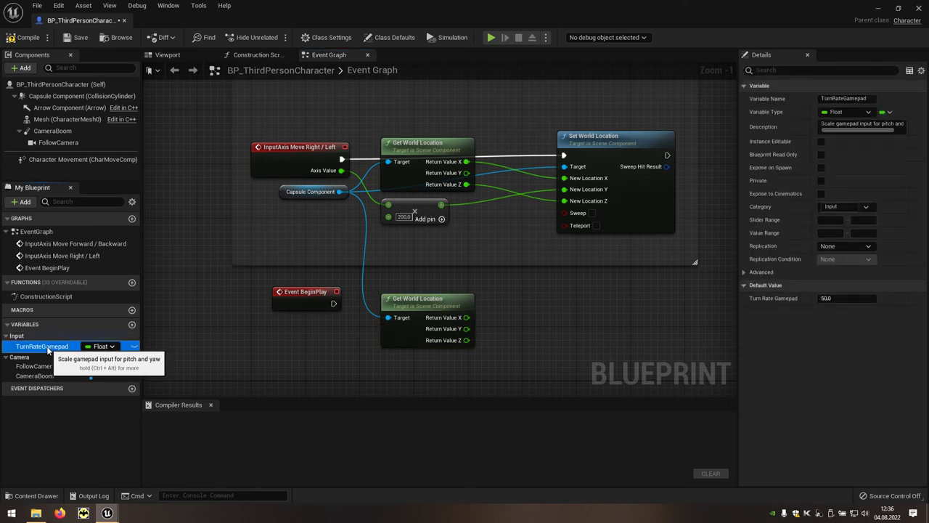
pyautogui.click(47, 348)
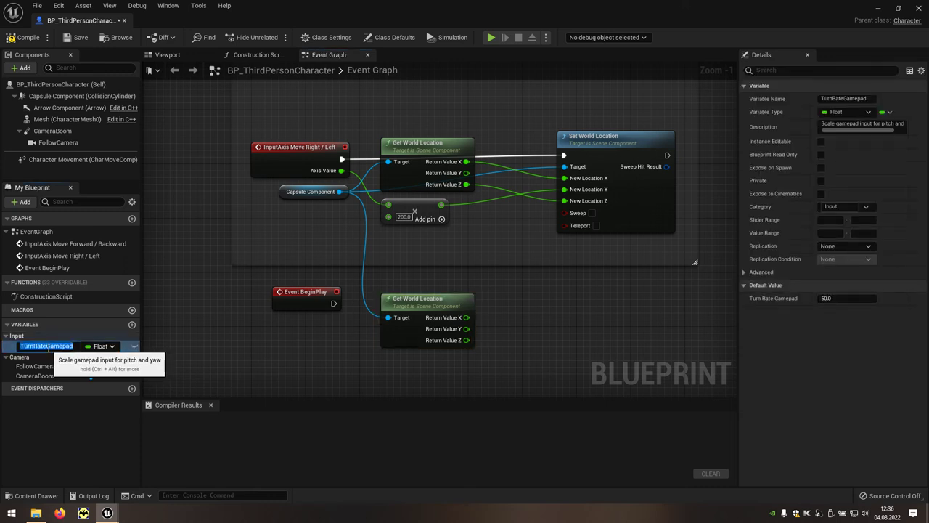
pyautogui.write('BeginY')
pyautogui.press('Return')
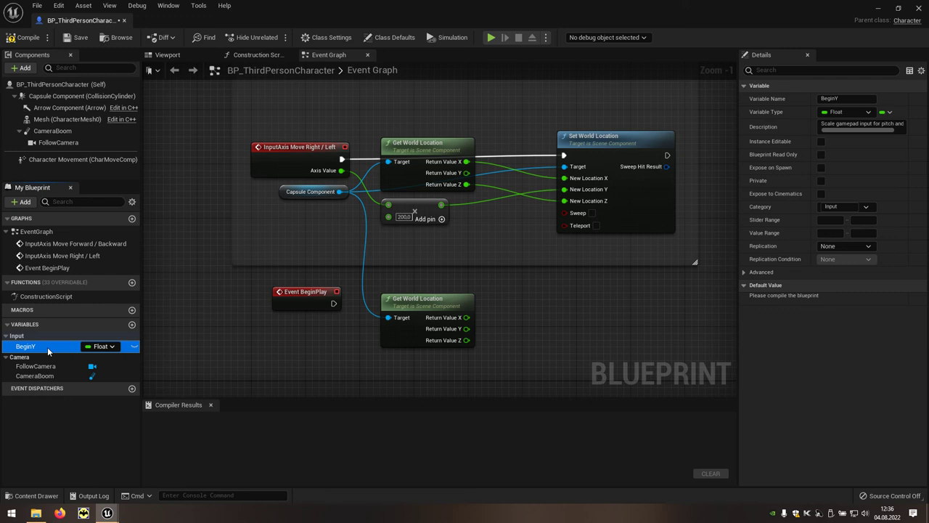
pyautogui.moveTo(47, 347)
pyautogui.mouseDown()
pyautogui.moveTo(133, 352)
pyautogui.moveTo(509, 308)
pyautogui.mouseUp()
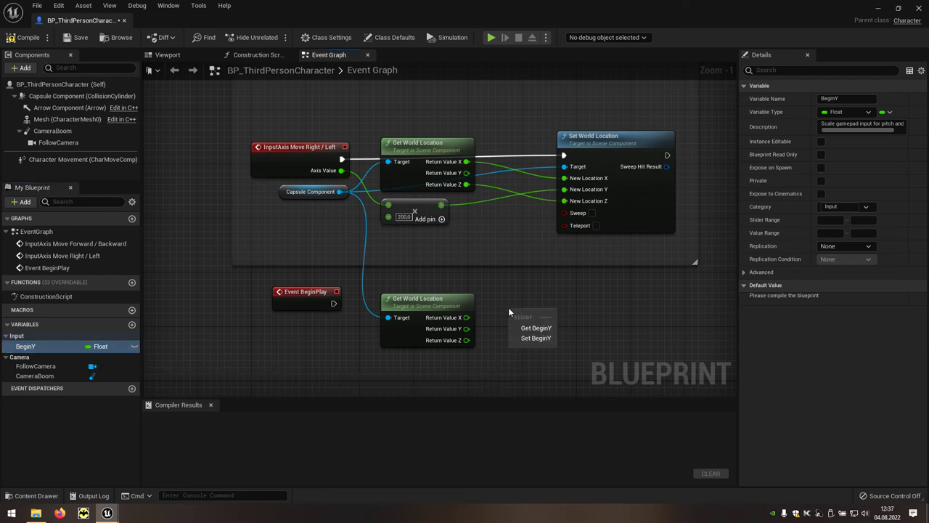
# - Add a SET BeginY node fed by the capsule's world location Y, wired after Event BeginPlay
pyautogui.click(548, 338)
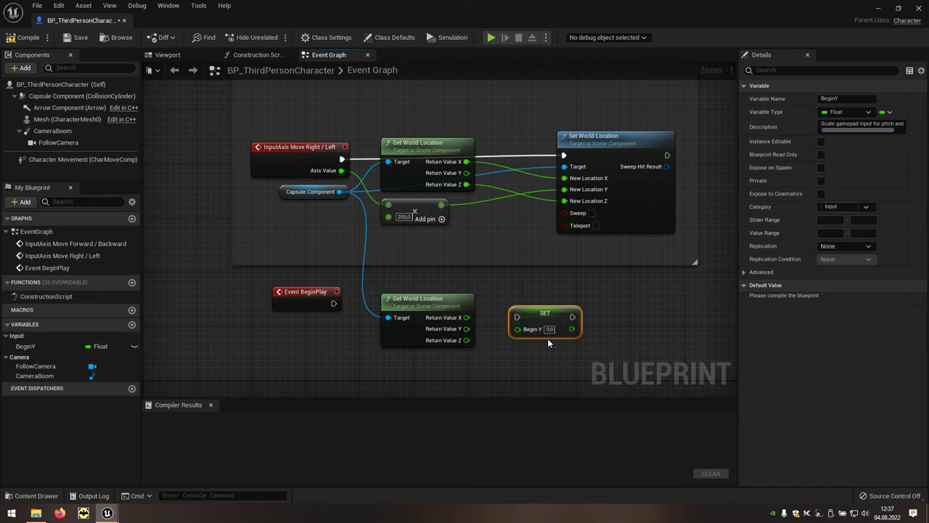
pyautogui.moveTo(466, 328); pyautogui.dragTo(517, 330)
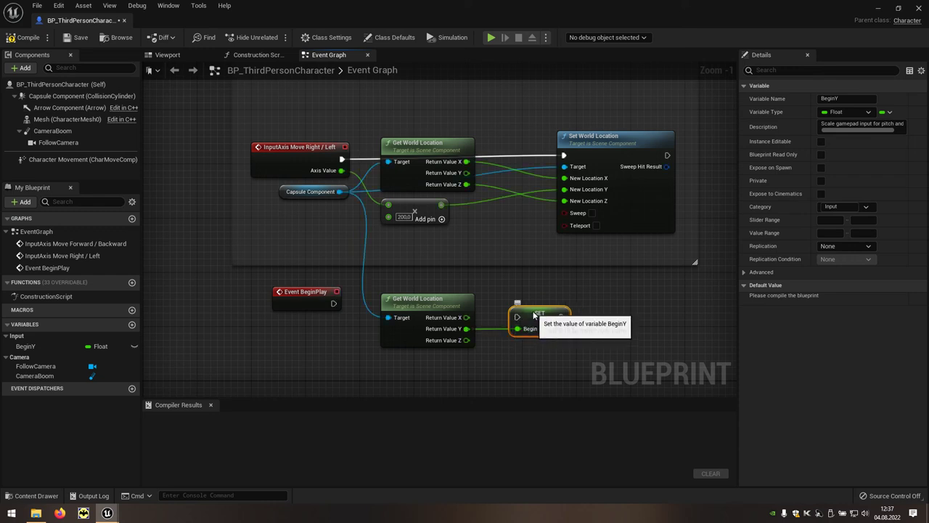
pyautogui.moveTo(529, 321)
pyautogui.mouseDown()
pyautogui.moveTo(528, 309)
pyautogui.moveTo(332, 303)
pyautogui.mouseUp()
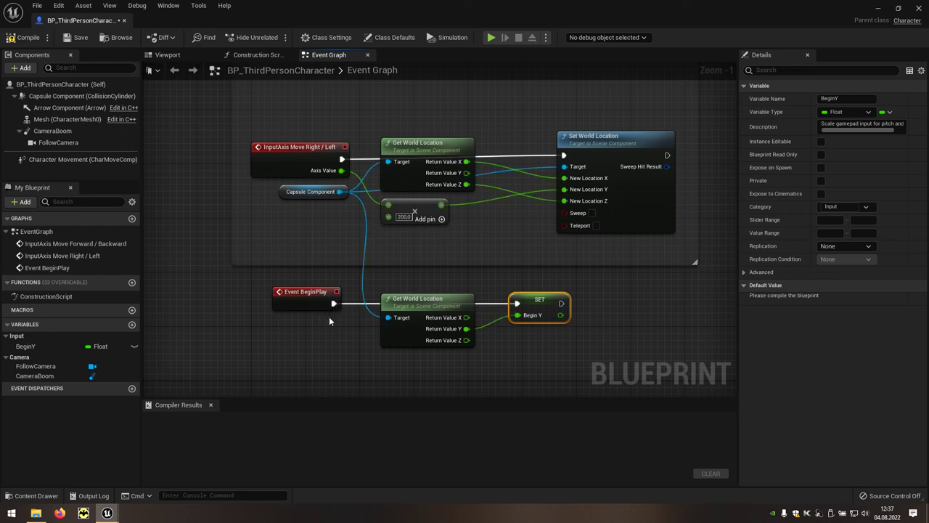
pyautogui.moveTo(429, 280); pyautogui.dragTo(371, 318, button='right')
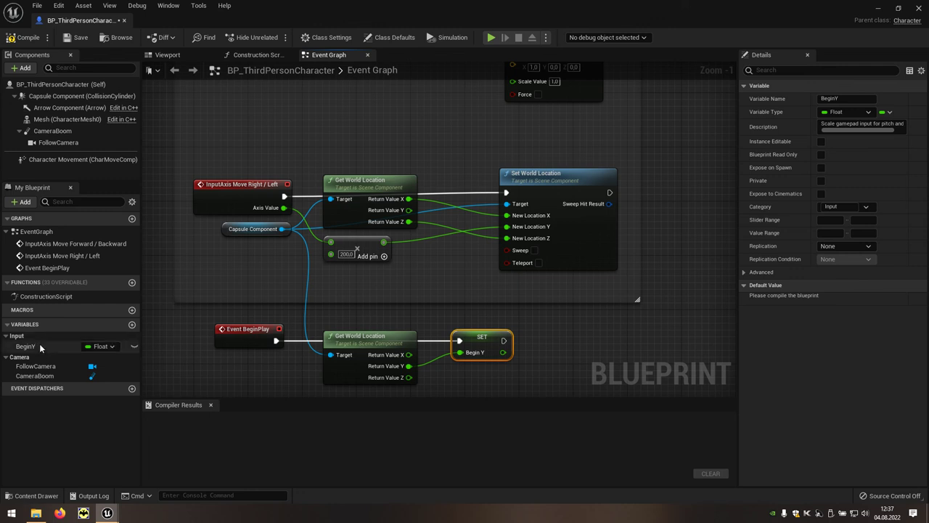
pyautogui.moveTo(38, 349); pyautogui.dragTo(434, 278)
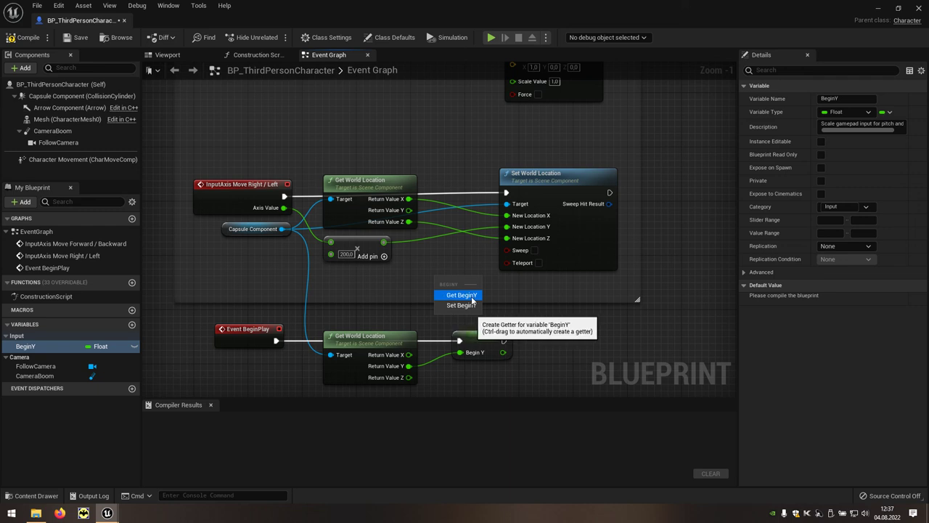
# - Add a Get BeginY to the Axis Value×200 offset with an Add node, feeding New Location Y
pyautogui.click(461, 297)
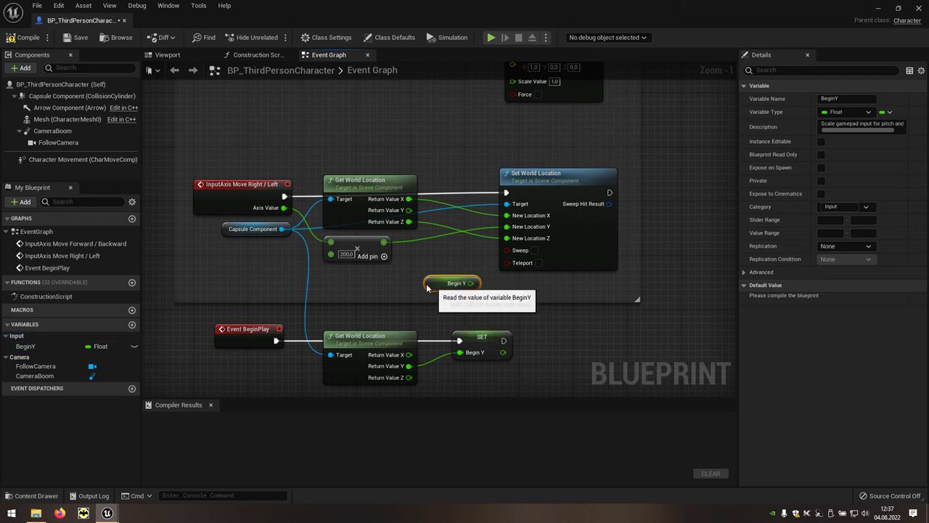
pyautogui.moveTo(442, 286)
pyautogui.mouseDown()
pyautogui.moveTo(347, 285)
pyautogui.moveTo(385, 245)
pyautogui.moveTo(420, 254)
pyautogui.mouseUp()
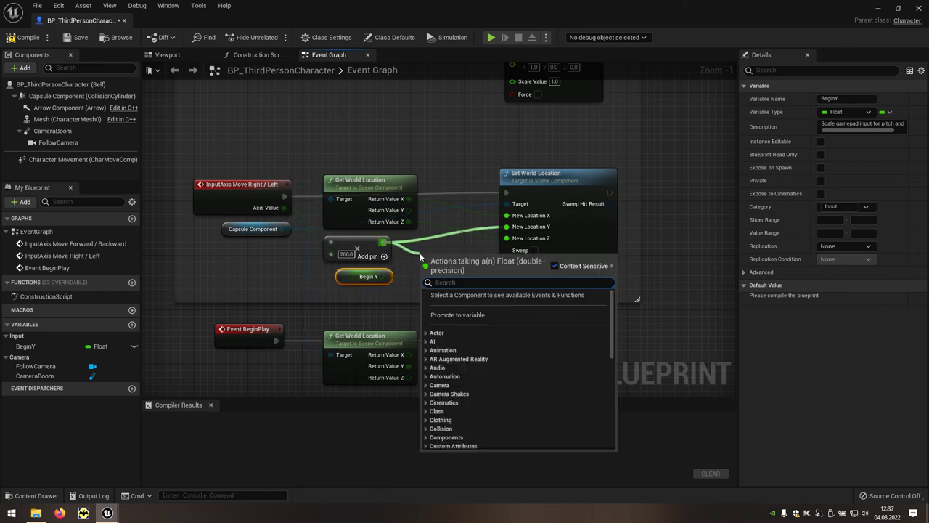
pyautogui.write('+')
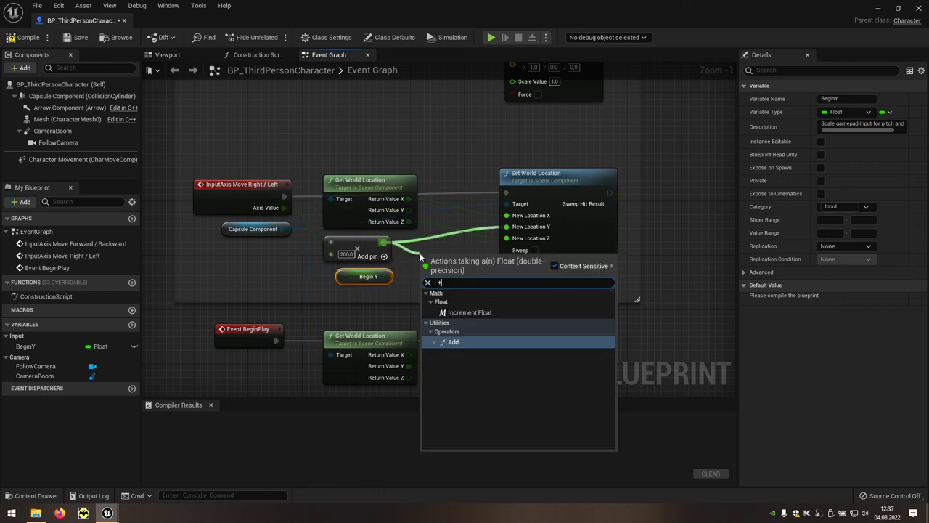
pyautogui.click(456, 342)
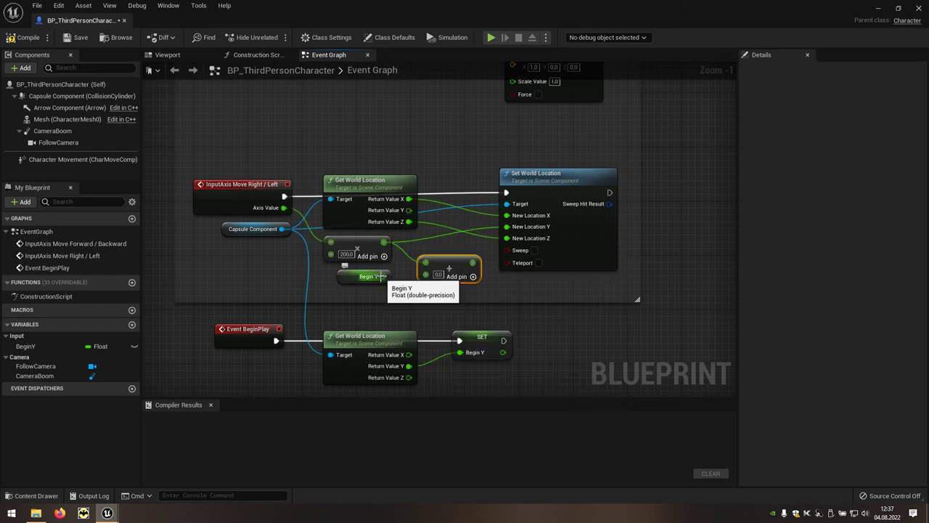
pyautogui.moveTo(382, 277); pyautogui.dragTo(426, 274)
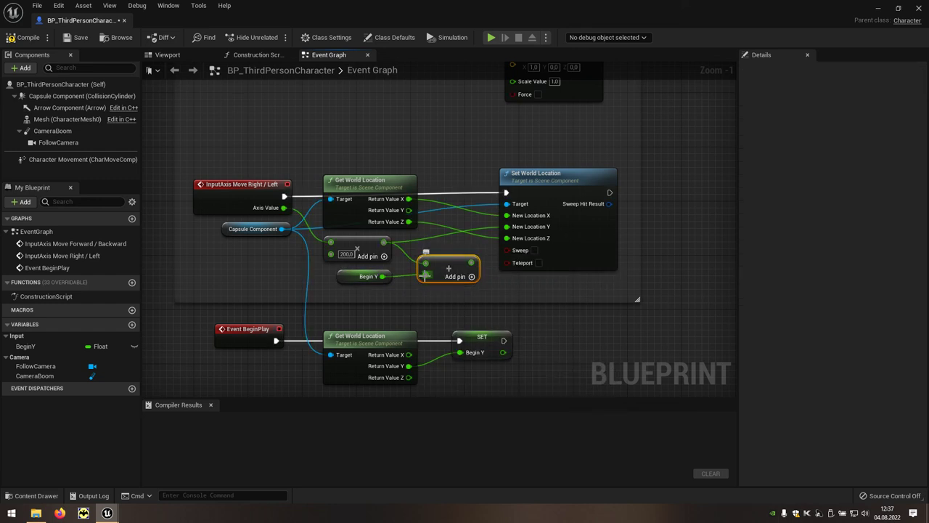
pyautogui.moveTo(471, 262); pyautogui.dragTo(506, 226)
# - Play-test the character on ThirdPersonMap from the level editor, then stop the session with Esc
pyautogui.click(877, 7)
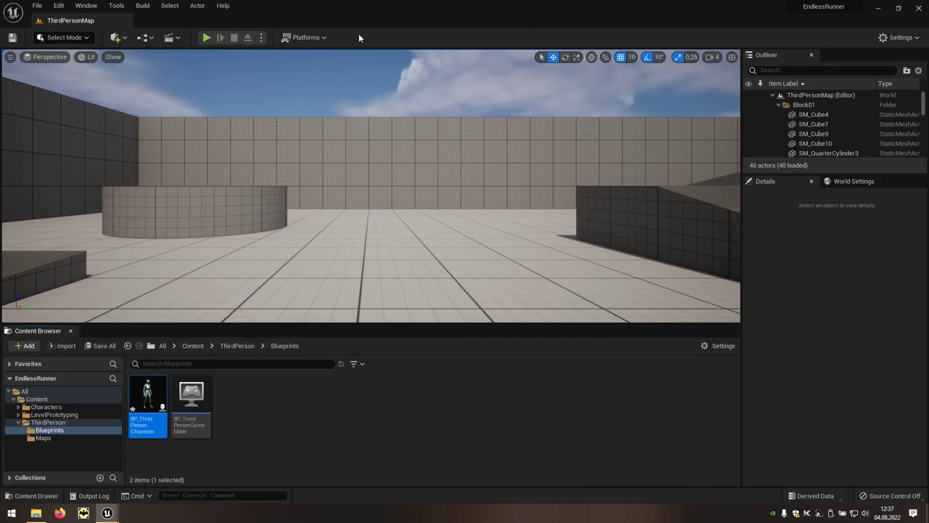
pyautogui.click(207, 37)
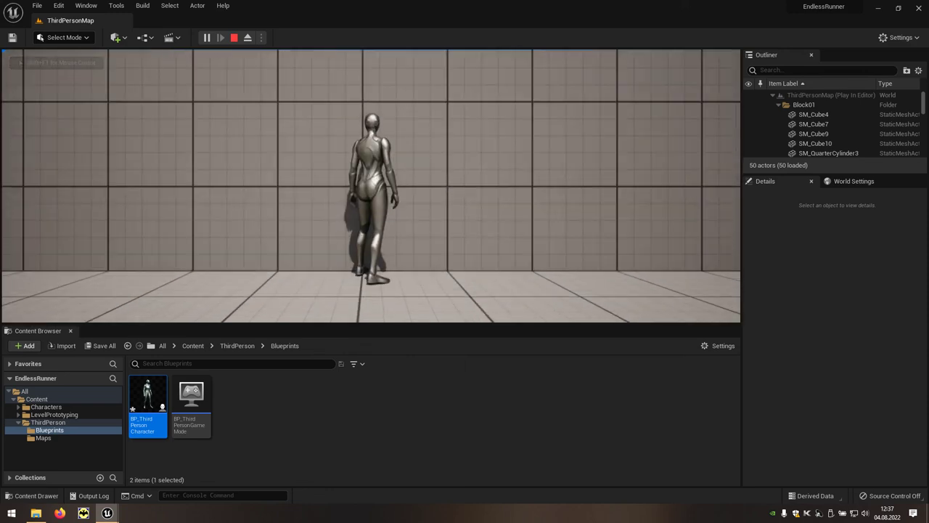
pyautogui.press('Escape')
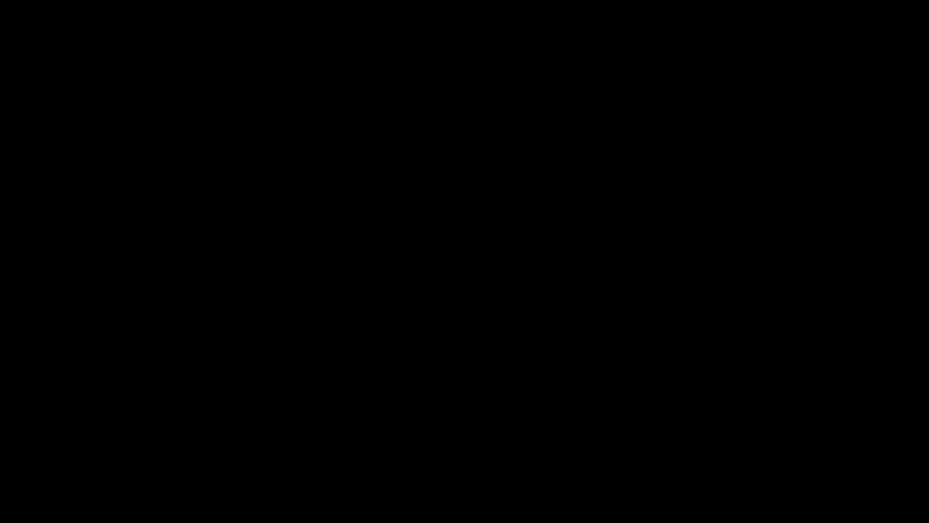